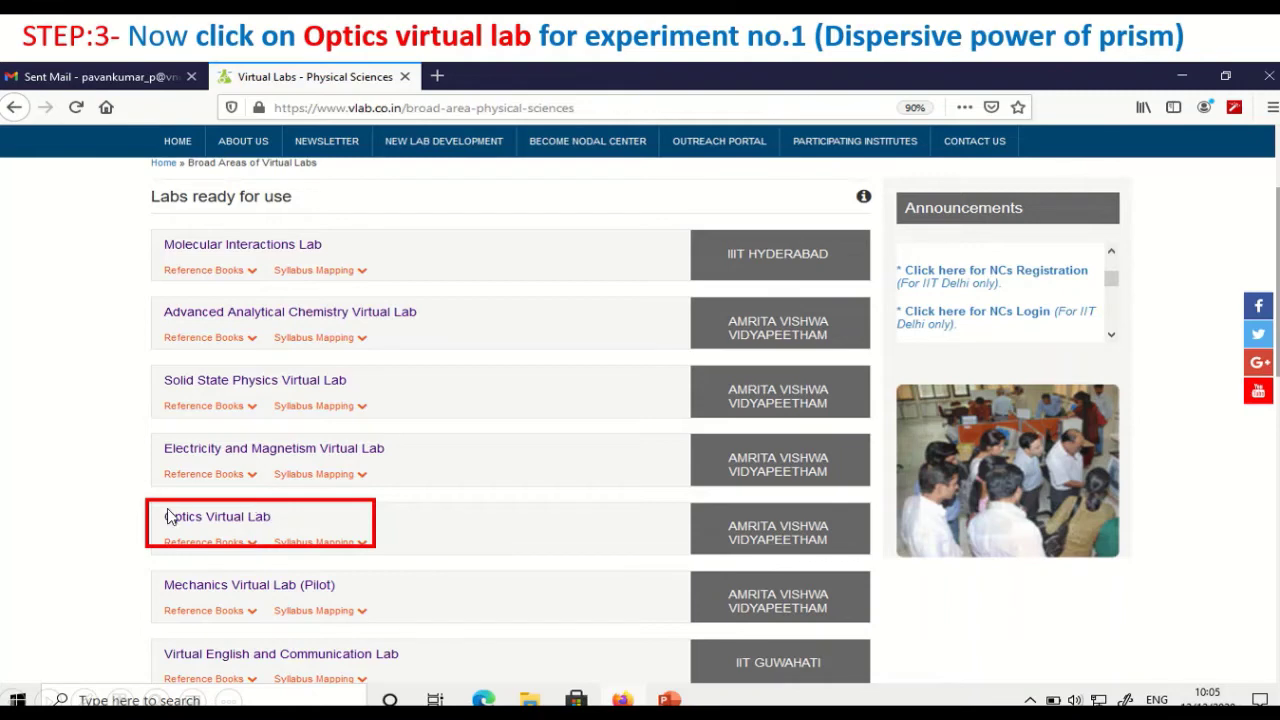
Step: Open the Optics Virtual Lab to reach the prism dispersive-power simulator
{"action": "left_click", "coordinate": [215, 517]}
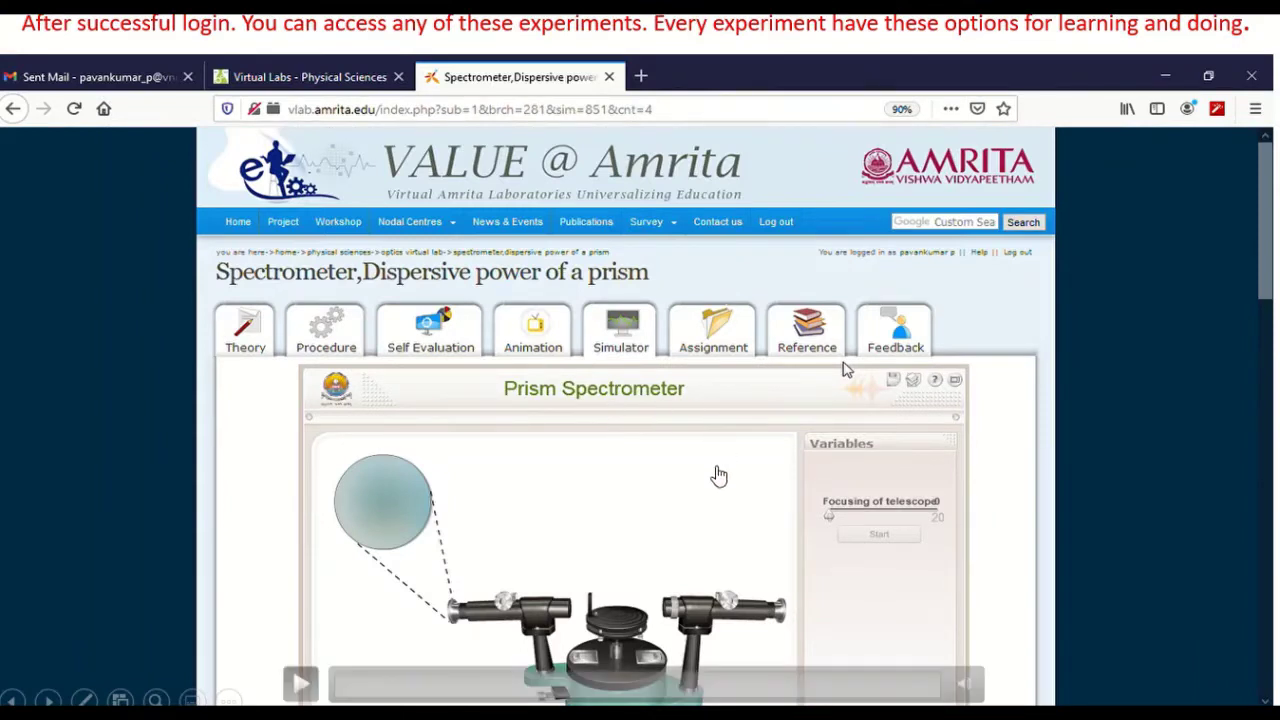
Step: Play the spectrometer simulator, read through the Theory page, then go to the Procedure page
{"action": "left_click", "coordinate": [300, 685]}
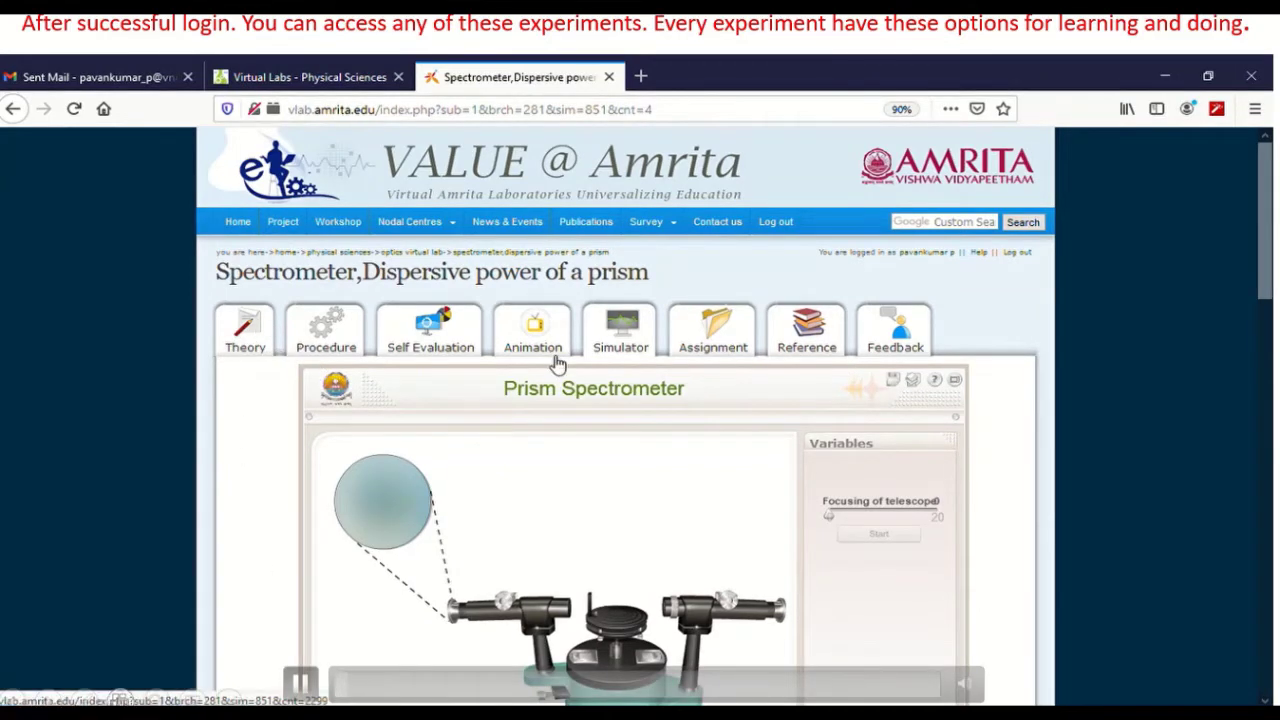
{"action": "left_click", "coordinate": [266, 345]}
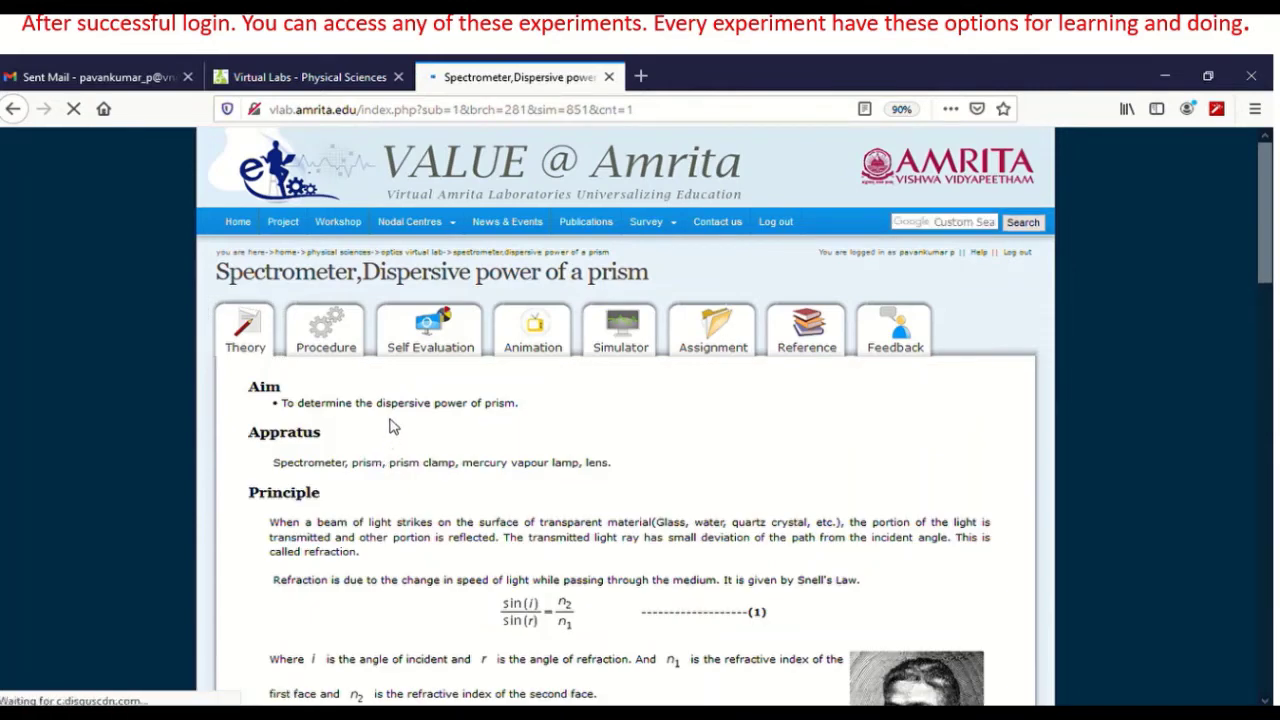
{"action": "scroll", "coordinate": [392, 427], "scroll_direction": "down", "scroll_amount": 1}
{"action": "scroll", "coordinate": [392, 427], "scroll_direction": "down", "scroll_amount": 5}
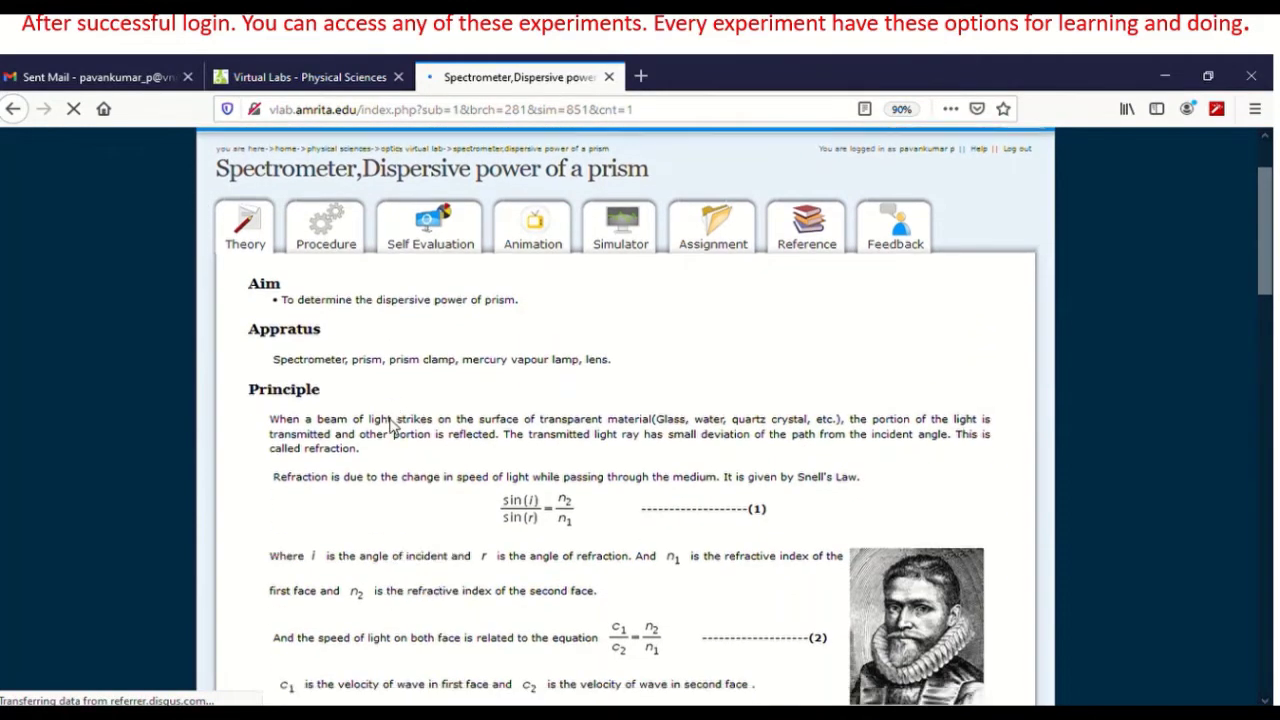
{"action": "scroll", "coordinate": [392, 427], "scroll_direction": "down", "scroll_amount": 6}
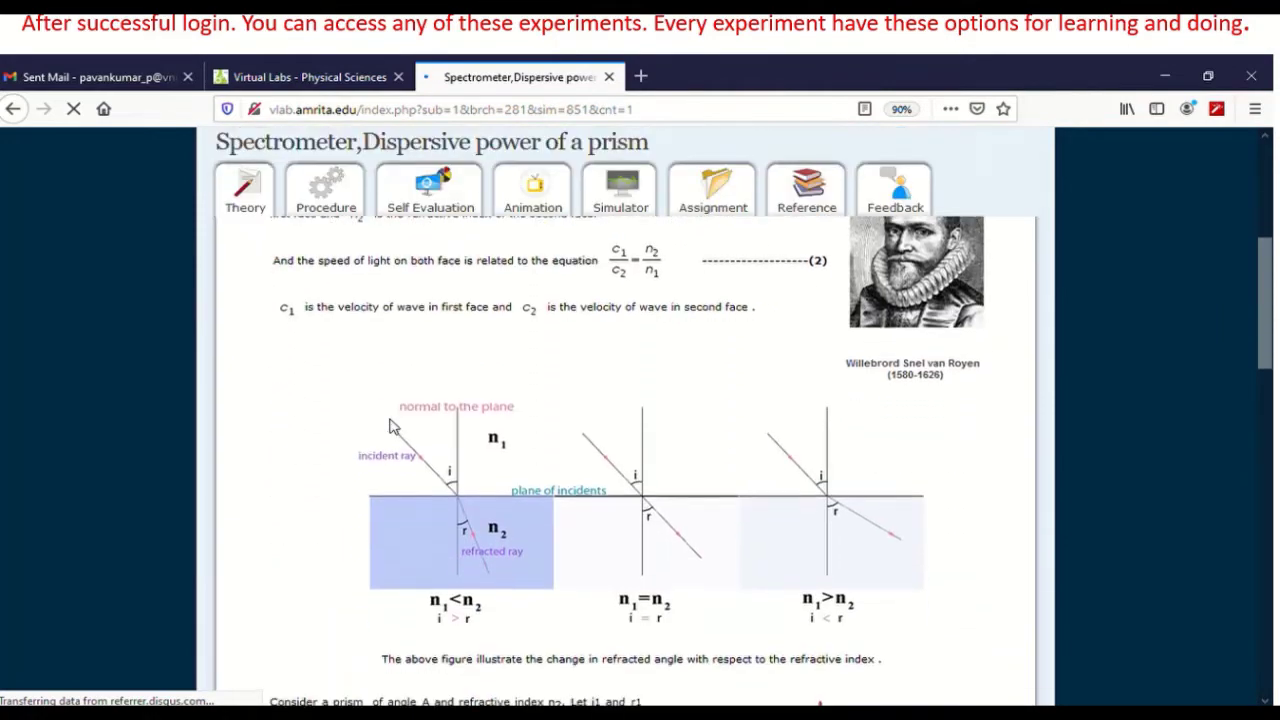
{"action": "scroll", "coordinate": [392, 427], "scroll_direction": "down", "scroll_amount": 15}
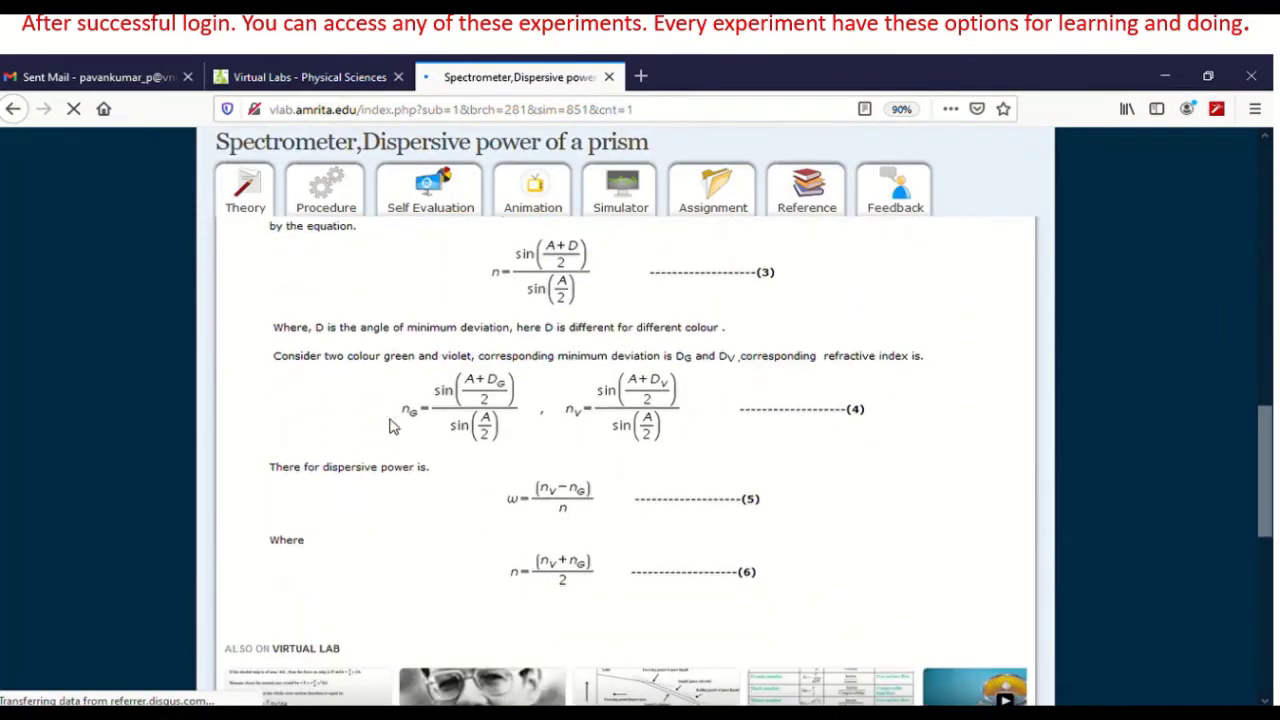
{"action": "scroll", "coordinate": [392, 427], "scroll_direction": "up", "scroll_amount": 20}
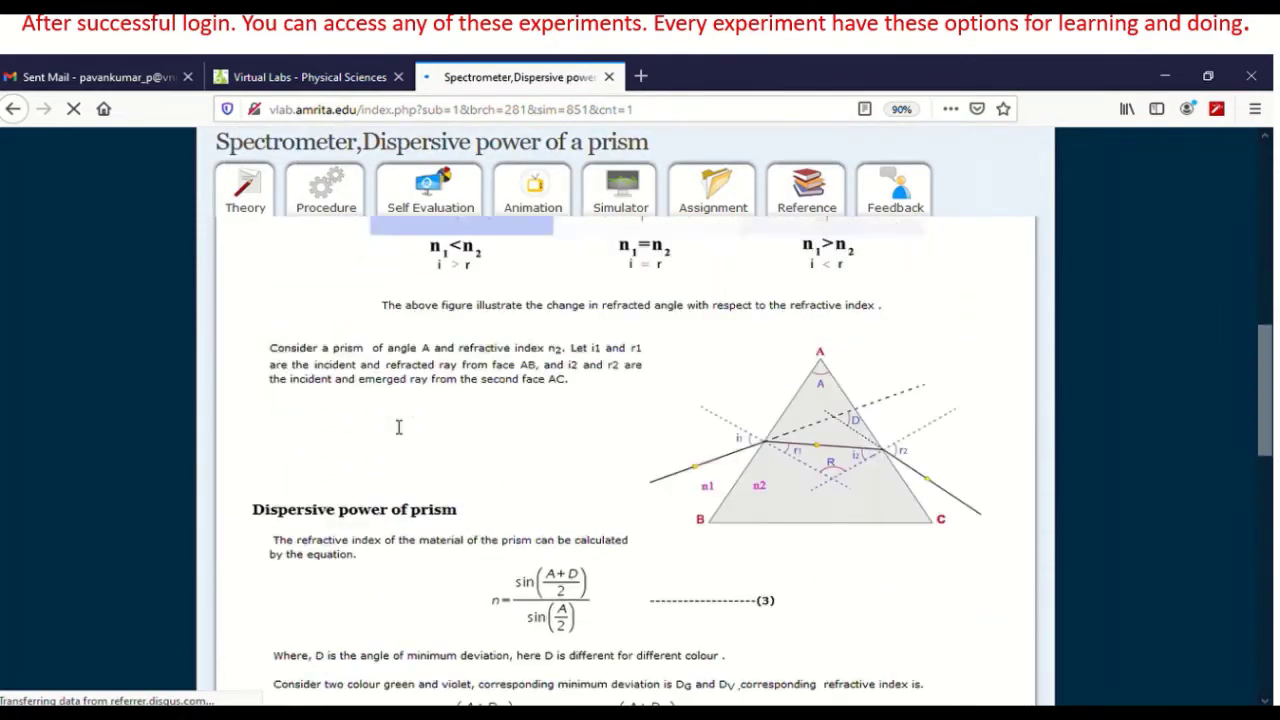
{"action": "left_click", "coordinate": [320, 288]}
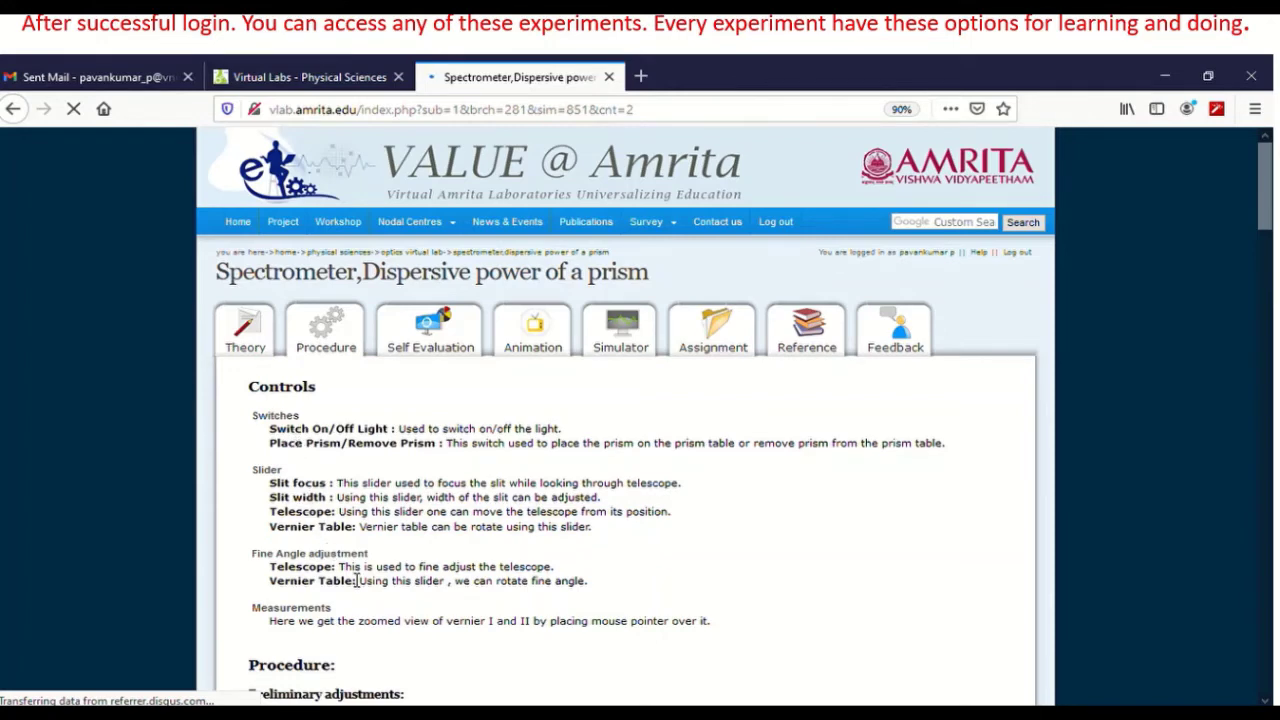
Step: Read the Procedure's controls, steps and prism-angle table, then open the Self Evaluation quiz
{"action": "scroll", "coordinate": [357, 580], "scroll_direction": "down", "scroll_amount": 5}
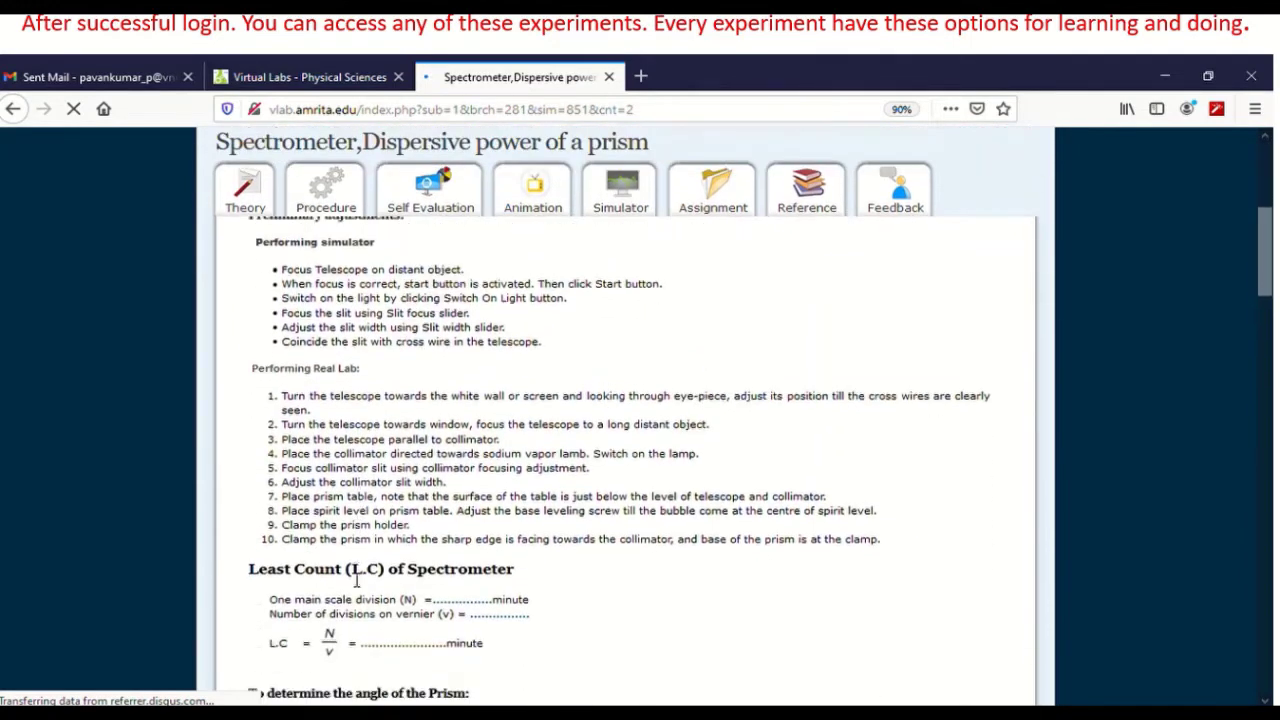
{"action": "scroll", "coordinate": [357, 580], "scroll_direction": "down", "scroll_amount": 4}
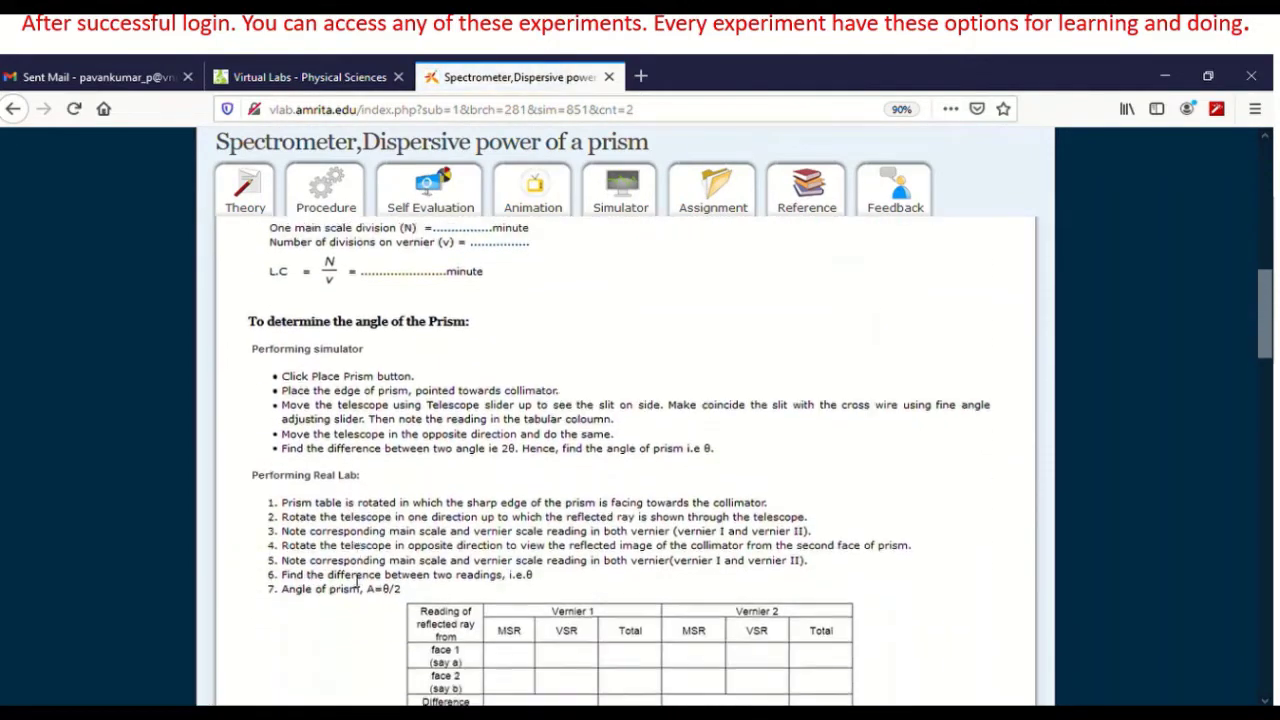
{"action": "scroll", "coordinate": [357, 580], "scroll_direction": "down", "scroll_amount": 2}
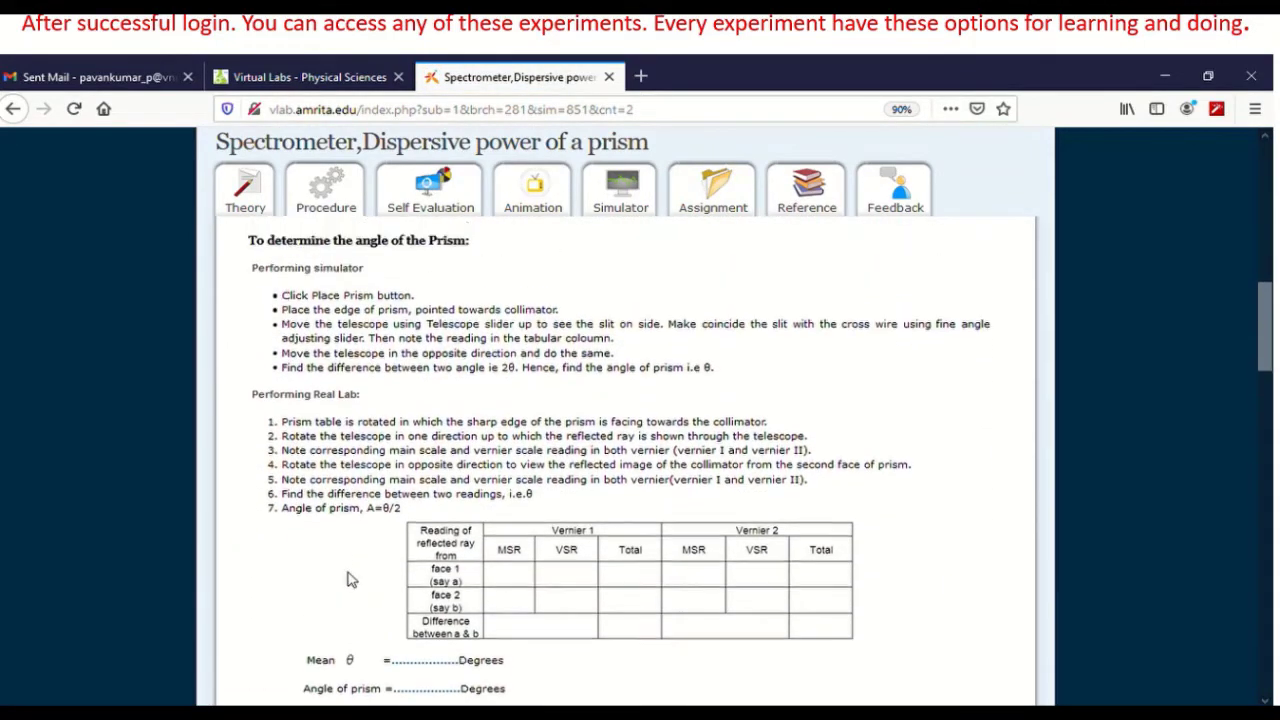
{"action": "scroll", "coordinate": [349, 580], "scroll_direction": "up", "scroll_amount": 12}
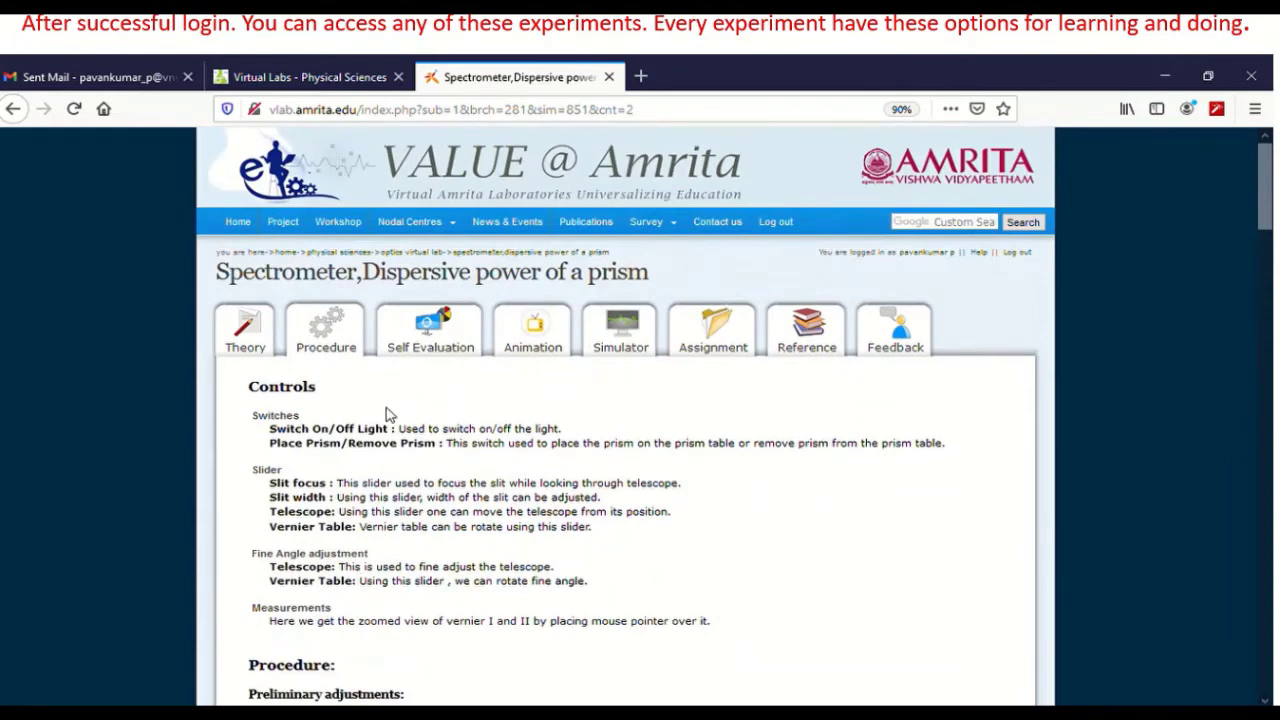
{"action": "left_click", "coordinate": [443, 340]}
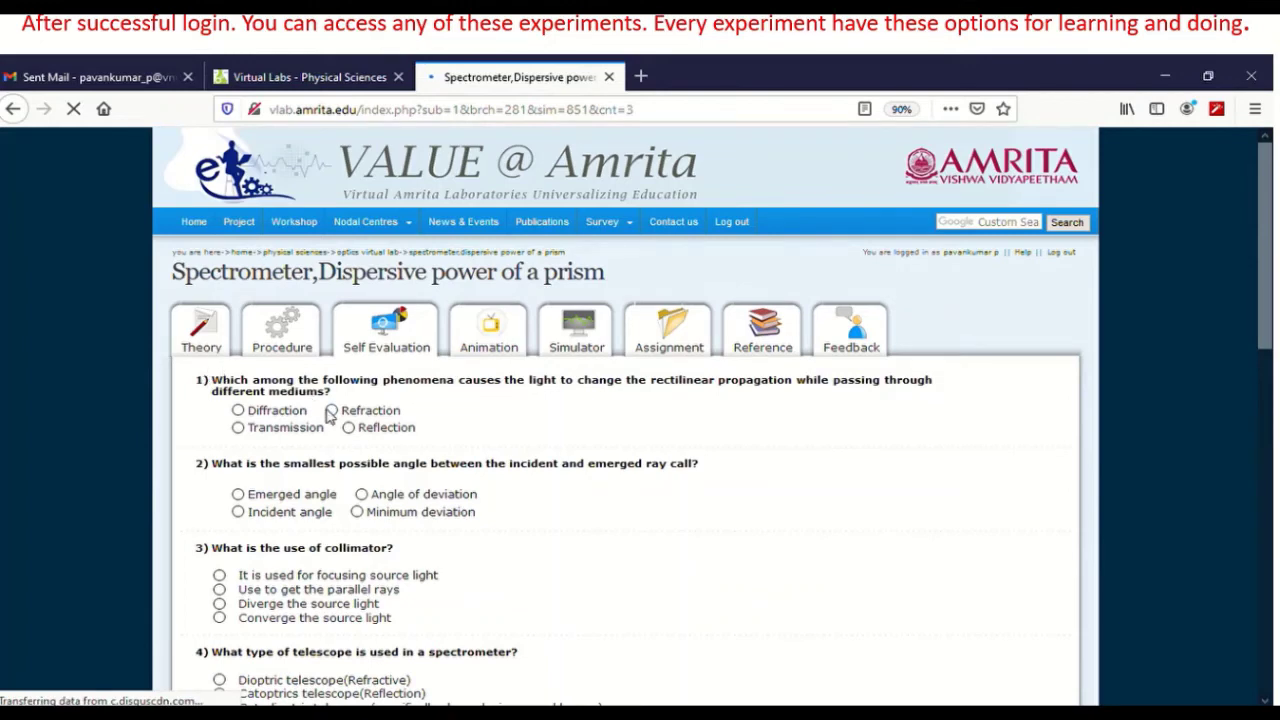
Step: Answer questions 3–5: Converge the source light, Dioptric telescope, and Sin(r)/Sin(i)=n2/n1
{"action": "scroll", "coordinate": [447, 435], "scroll_direction": "down", "scroll_amount": 3}
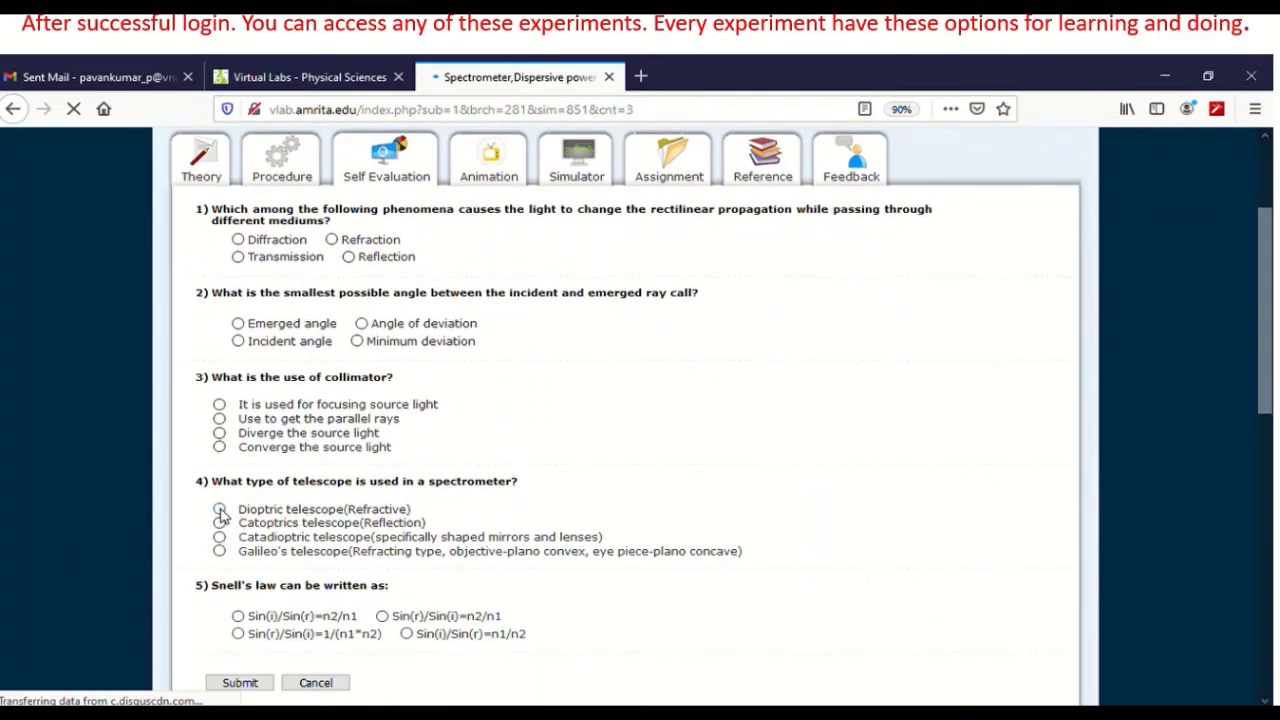
{"action": "left_click", "coordinate": [220, 509]}
{"action": "left_click", "coordinate": [220, 447]}
{"action": "left_click", "coordinate": [382, 616]}
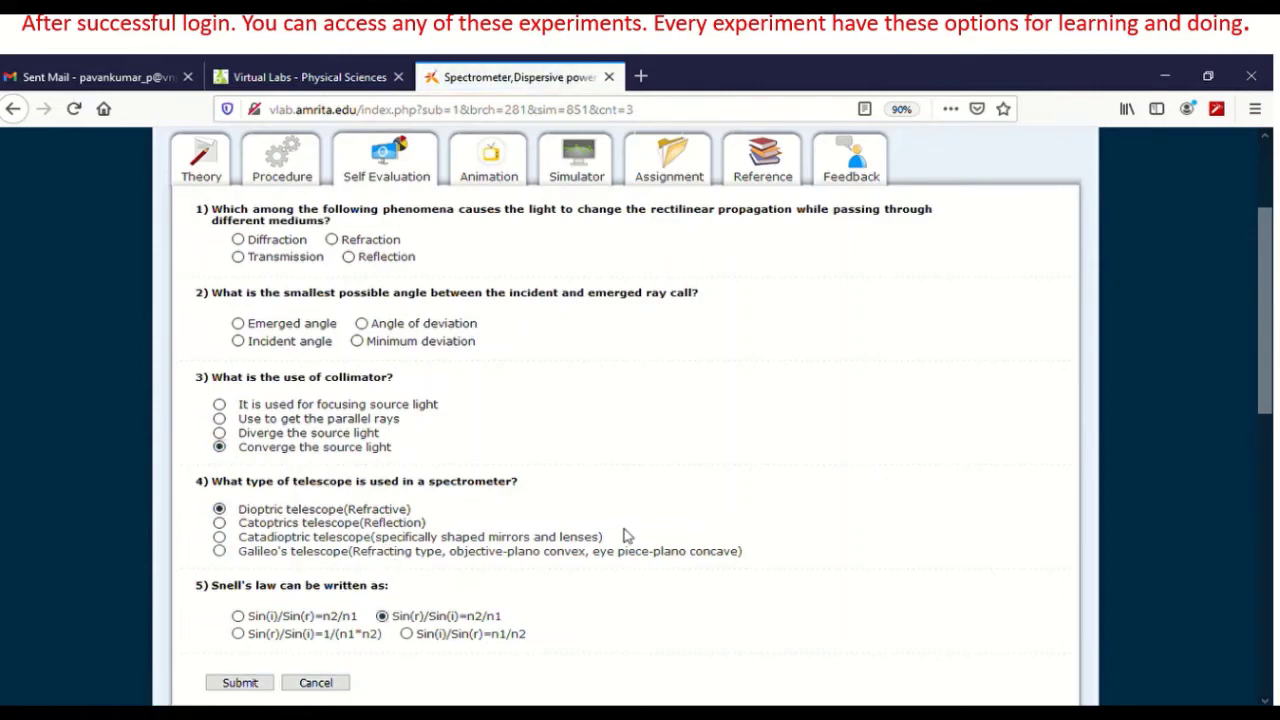
{"action": "scroll", "coordinate": [623, 537], "scroll_direction": "up", "scroll_amount": 3}
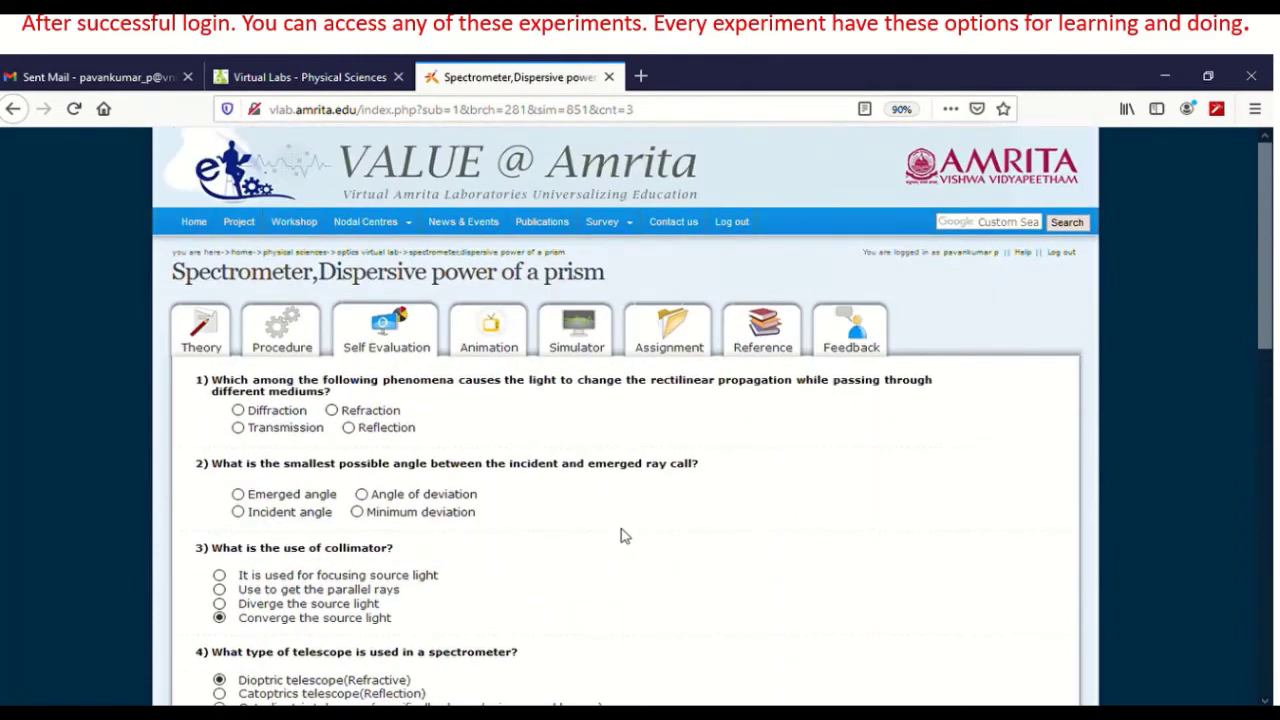
{"action": "left_click", "coordinate": [504, 344]}
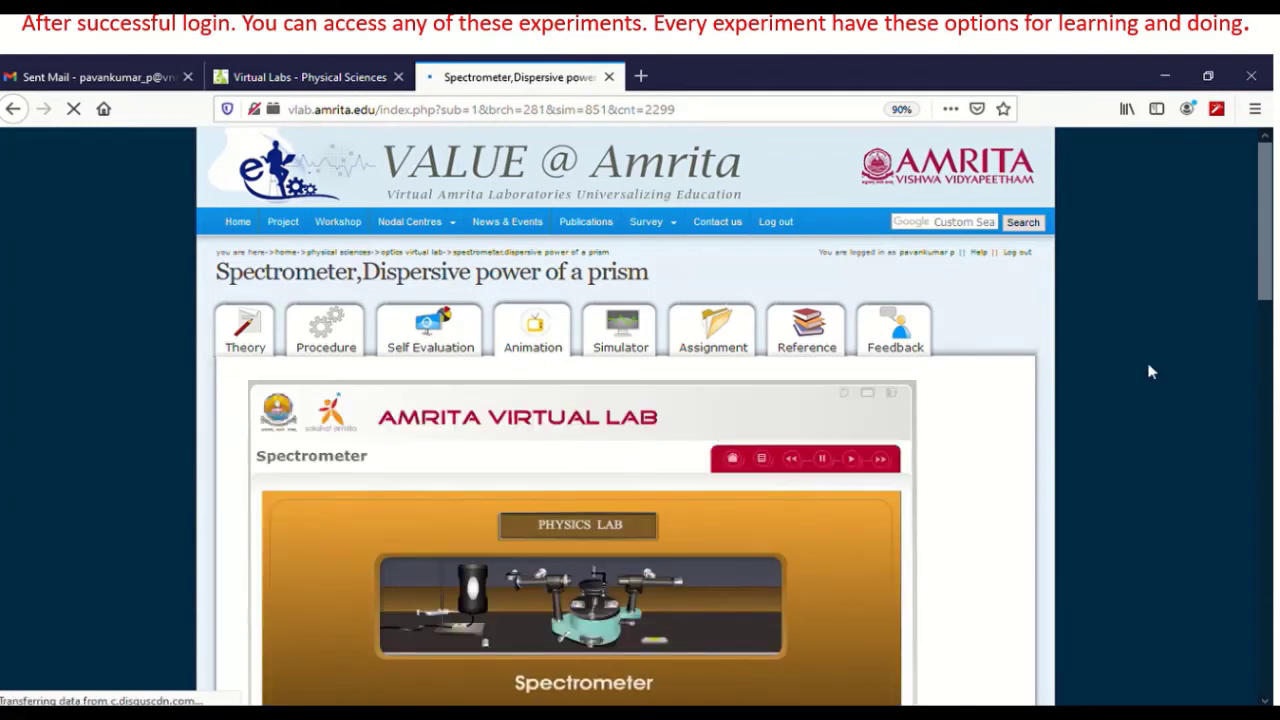
Step: Play the spectrometer animation through its light-path scenes and rewind it to the title screen
{"action": "left_click_drag", "start_coordinate": [1268, 287], "coordinate": [1268, 322]}
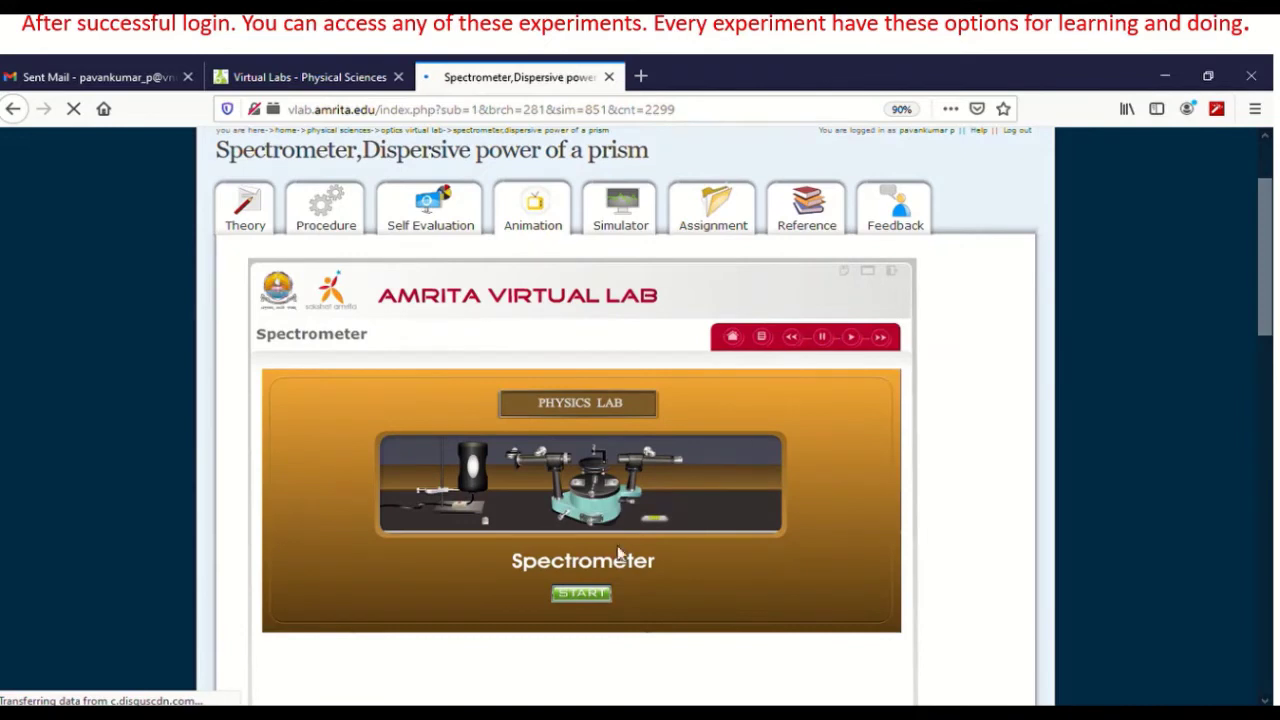
{"action": "left_click", "coordinate": [603, 596]}
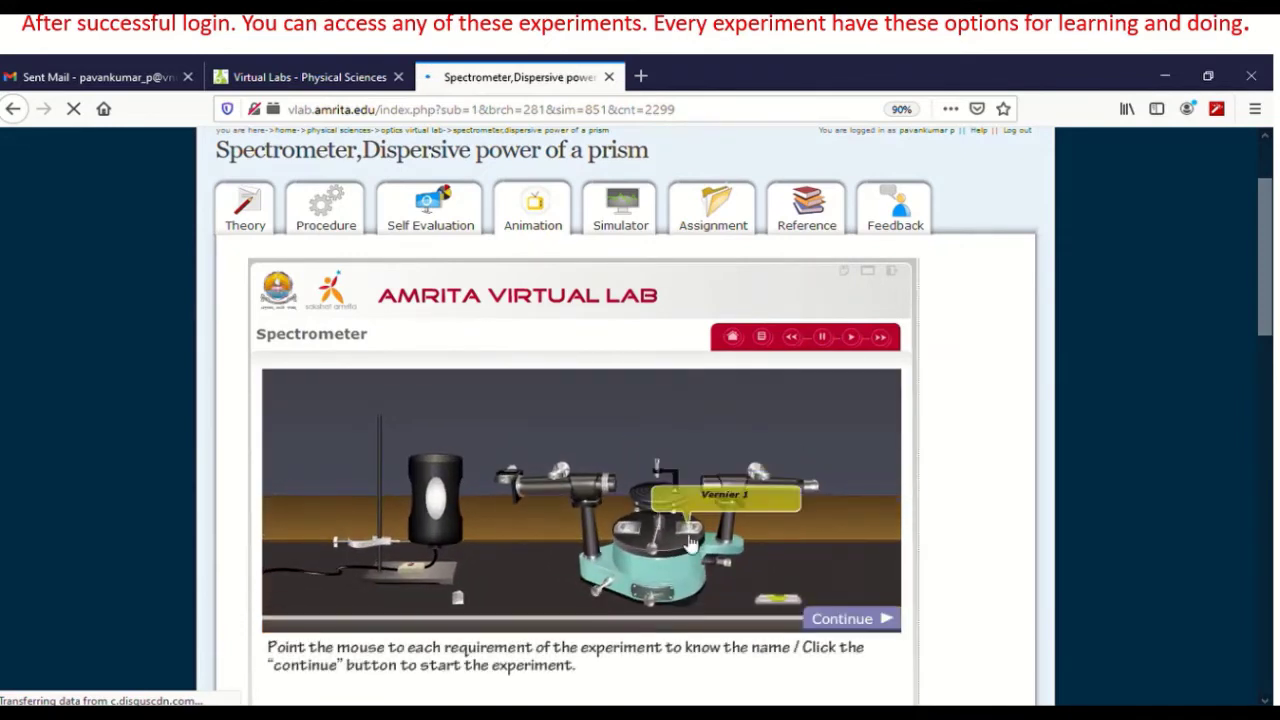
{"action": "mouse_move", "coordinate": [583, 485]}
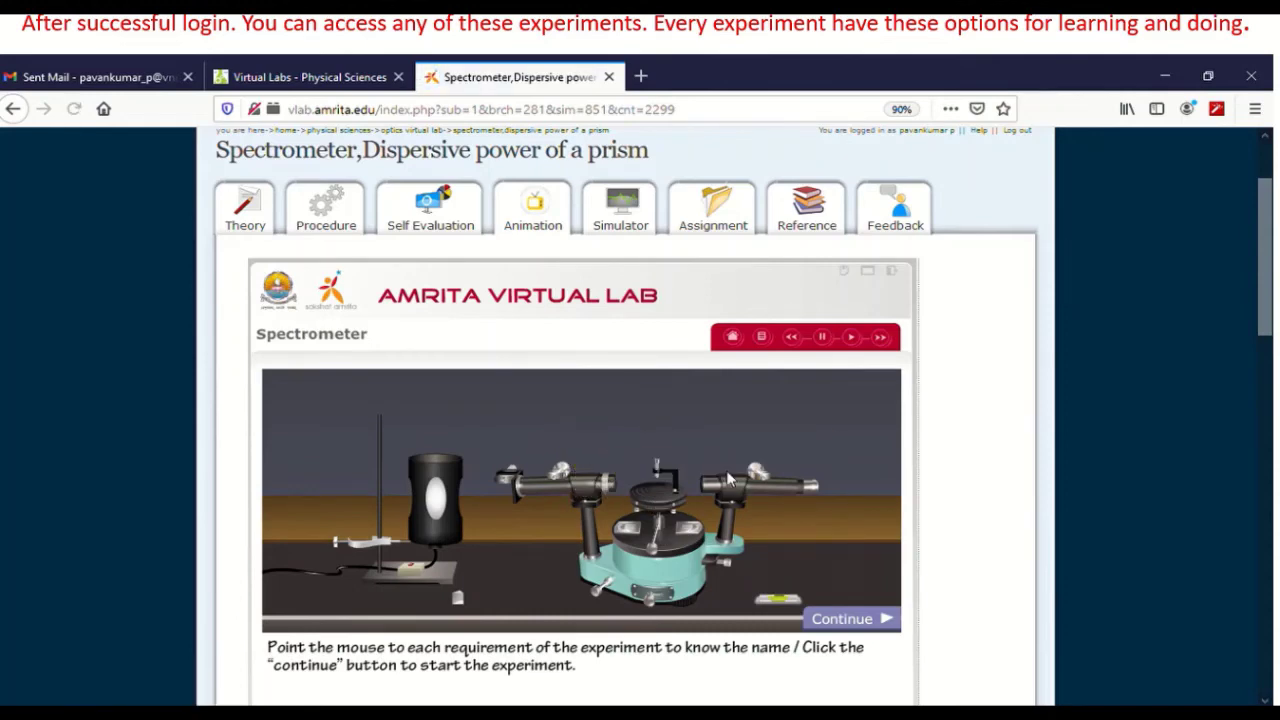
{"action": "left_click", "coordinate": [843, 618]}
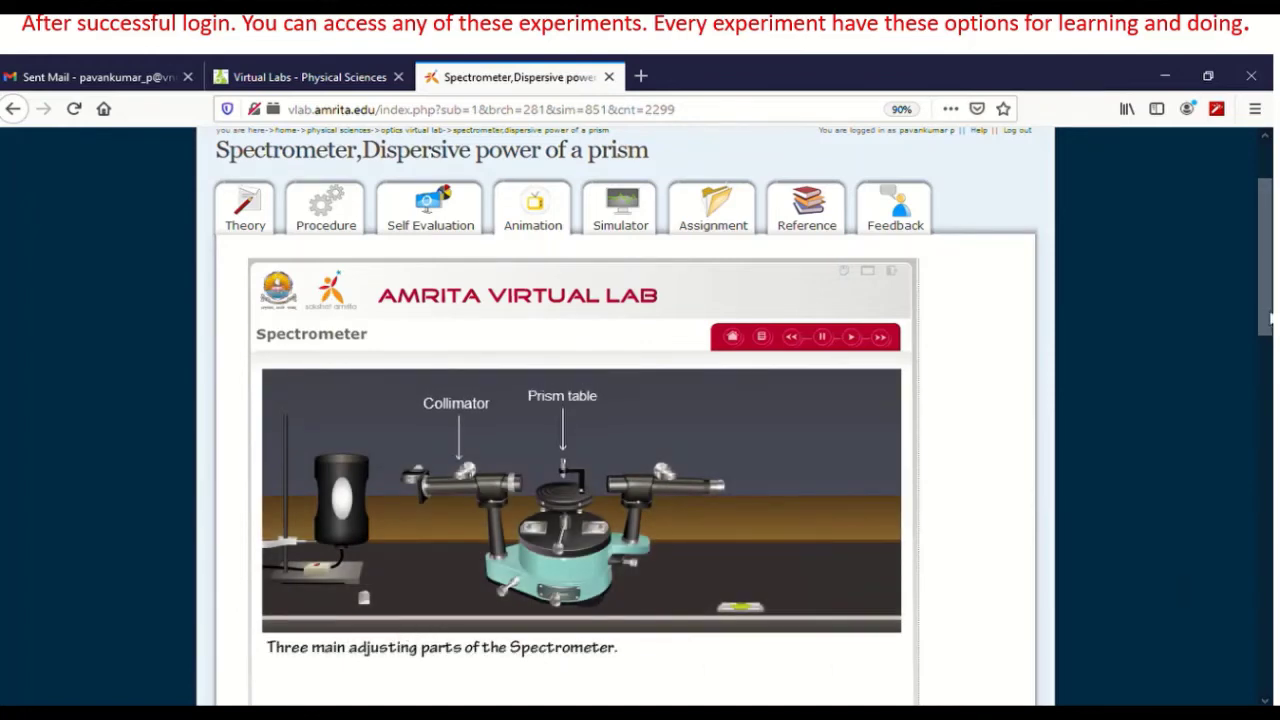
{"action": "mouse_move", "coordinate": [1262, 320]}
{"action": "left_mouse_down"}
{"action": "mouse_move", "coordinate": [1270, 345]}
{"action": "mouse_move", "coordinate": [1271, 328]}
{"action": "left_mouse_up"}
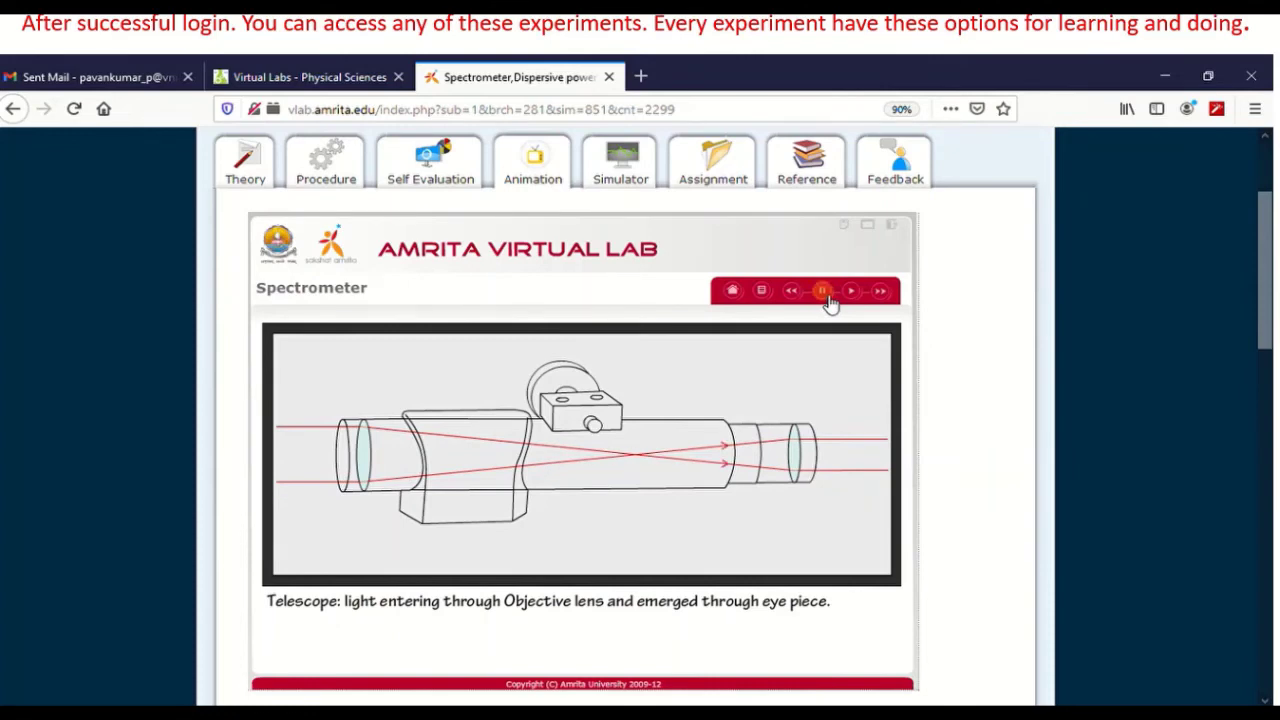
{"action": "left_click", "coordinate": [851, 291]}
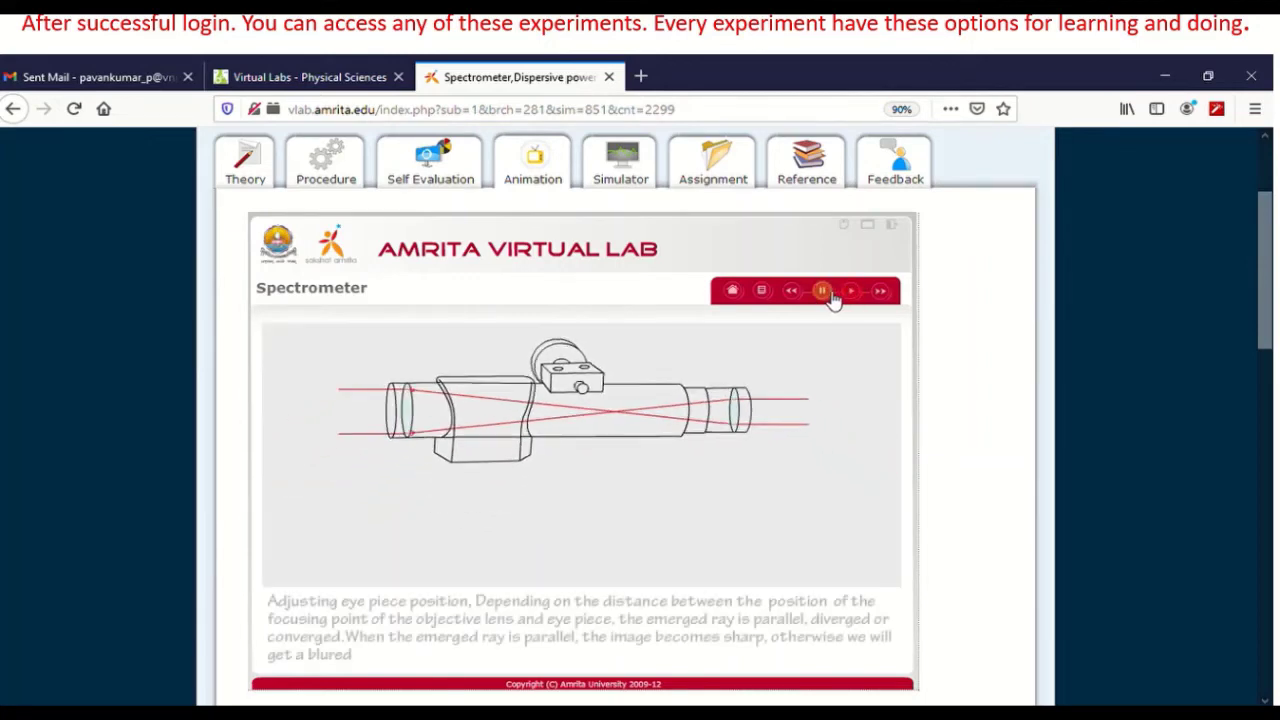
{"action": "left_click", "coordinate": [795, 298]}
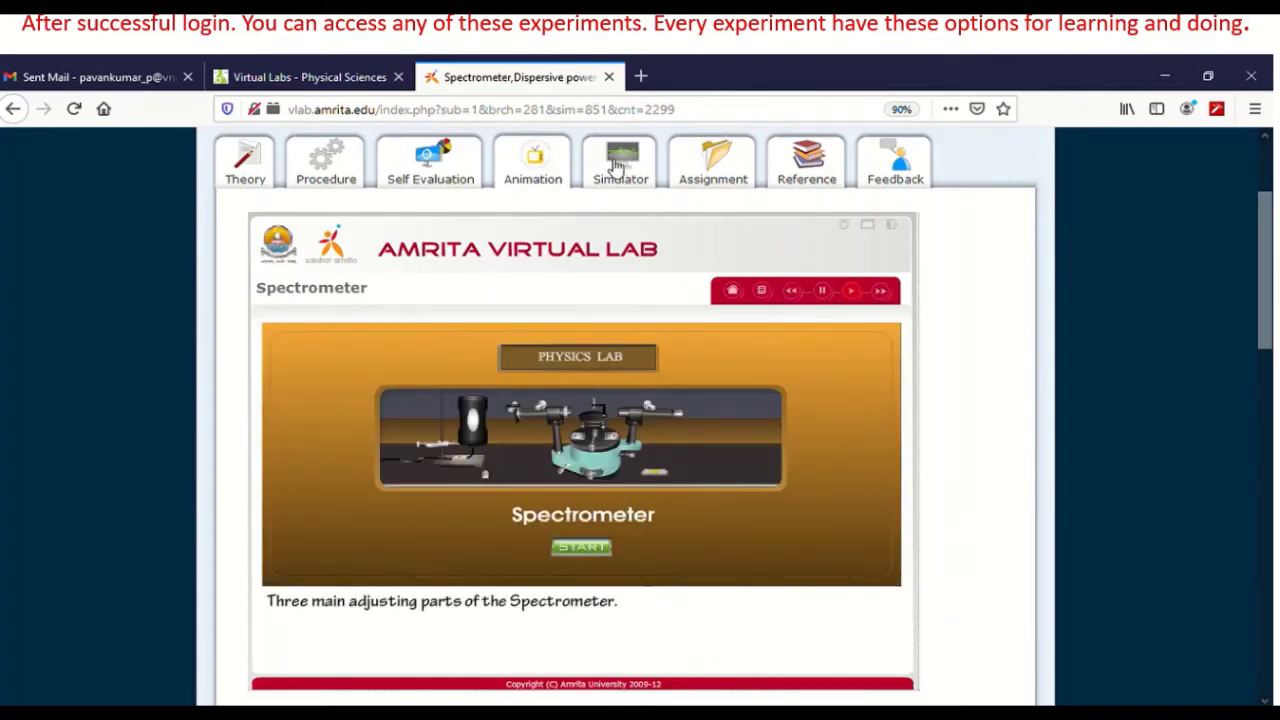
{"action": "left_click", "coordinate": [616, 166]}
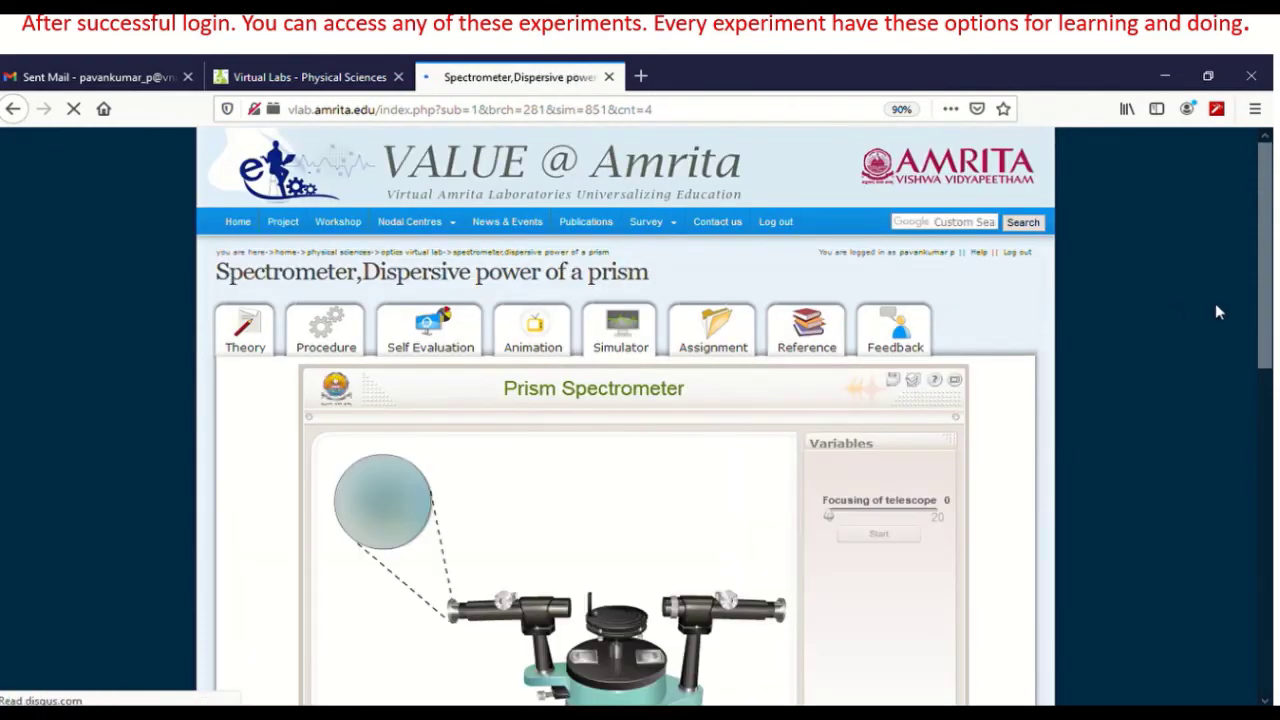
Step: Set the telescope focusing to 7 and start the simulation
{"action": "scroll", "coordinate": [1265, 308], "scroll_direction": "down", "scroll_amount": 1}
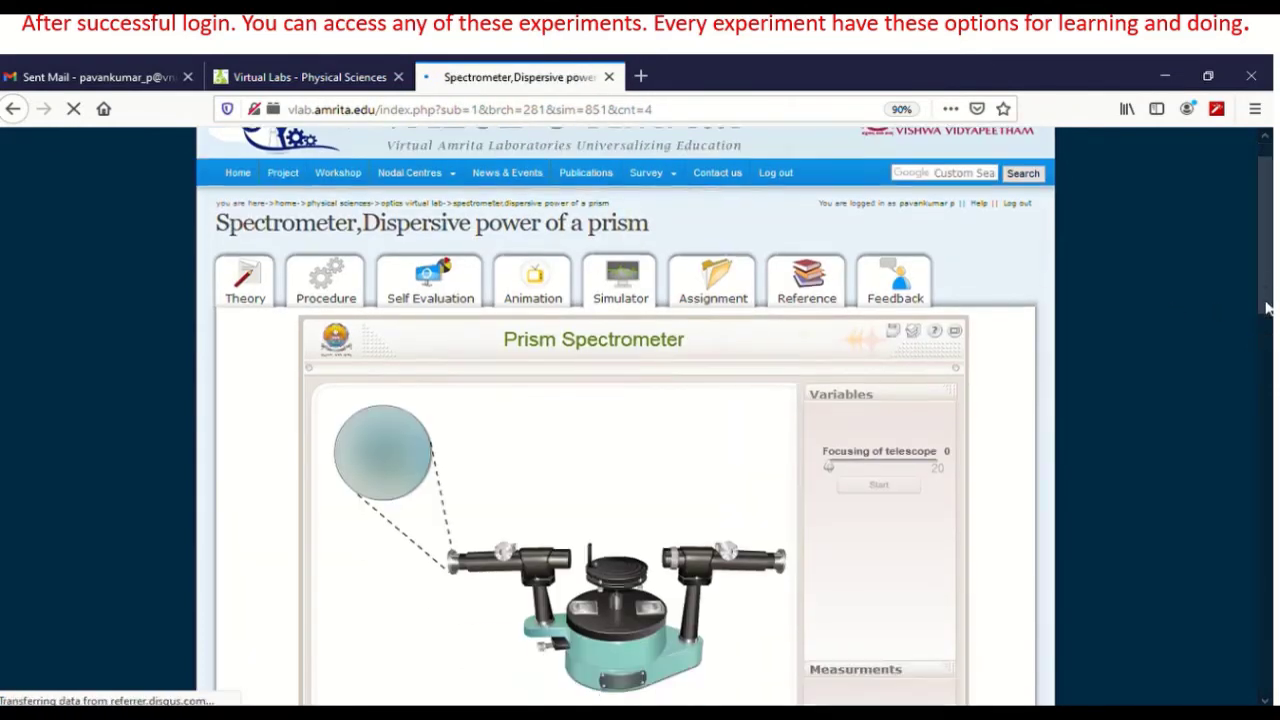
{"action": "scroll", "coordinate": [1265, 308], "scroll_direction": "down", "scroll_amount": 2}
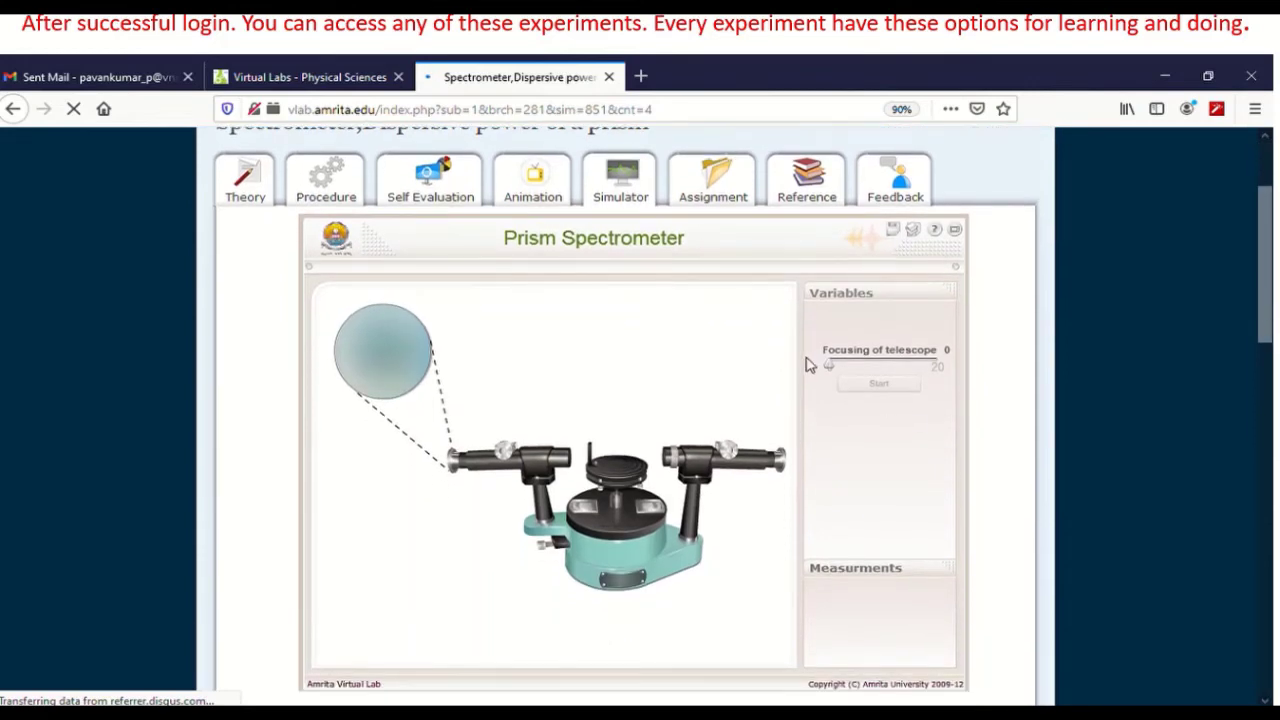
{"action": "left_click_drag", "start_coordinate": [833, 370], "coordinate": [898, 363]}
{"action": "left_click", "coordinate": [885, 387]}
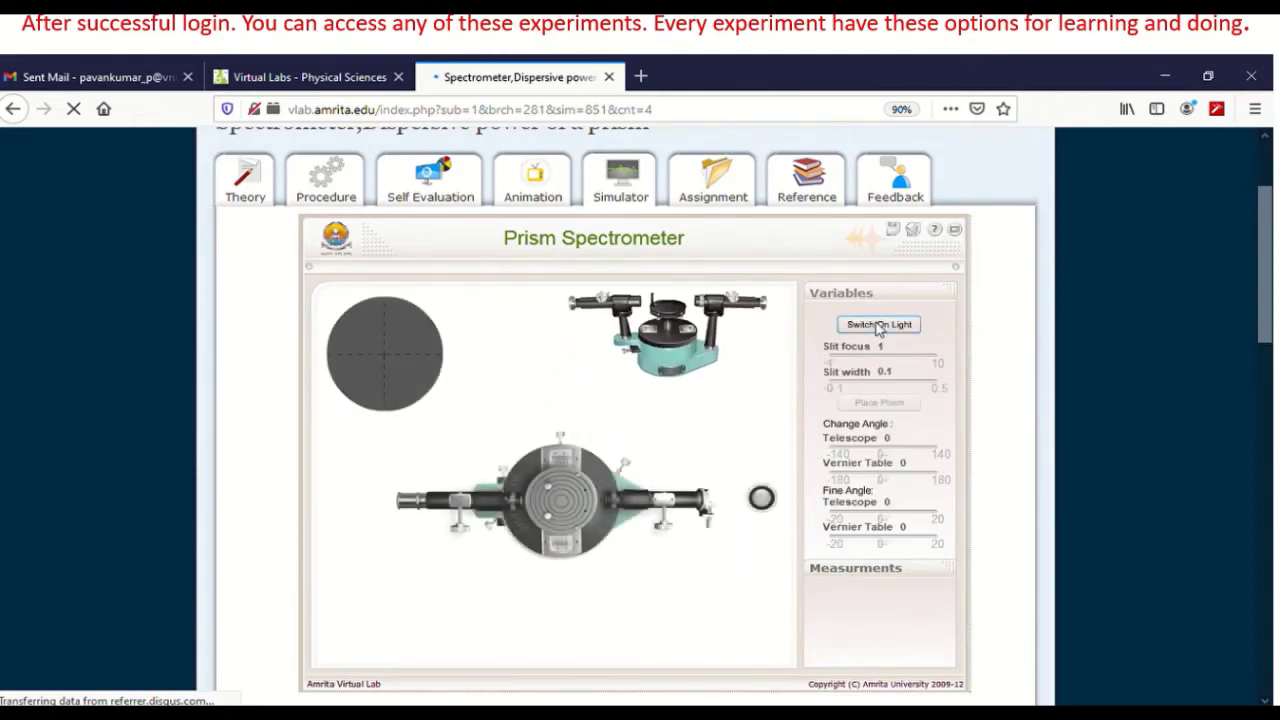
Step: Switch the light on, set slit focus 5.3 and width 0.25, and place the prism
{"action": "left_click", "coordinate": [878, 324]}
{"action": "left_click", "coordinate": [879, 325]}
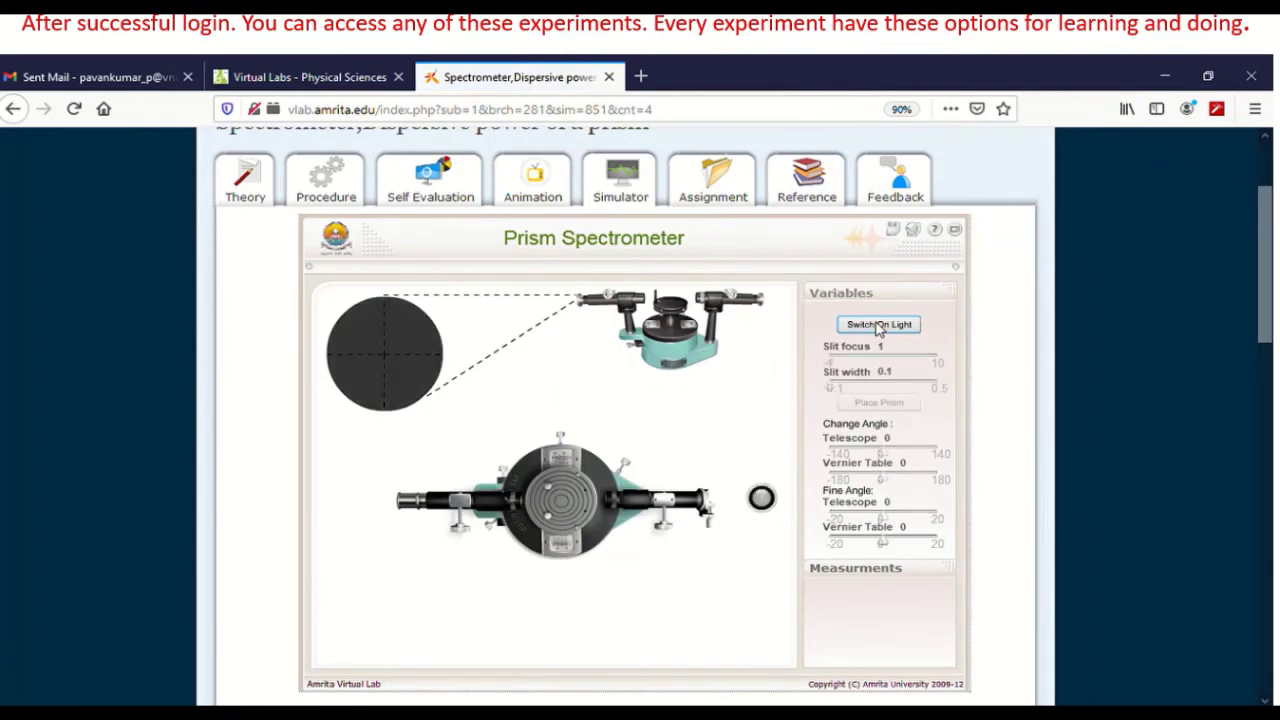
{"action": "left_click", "coordinate": [879, 325]}
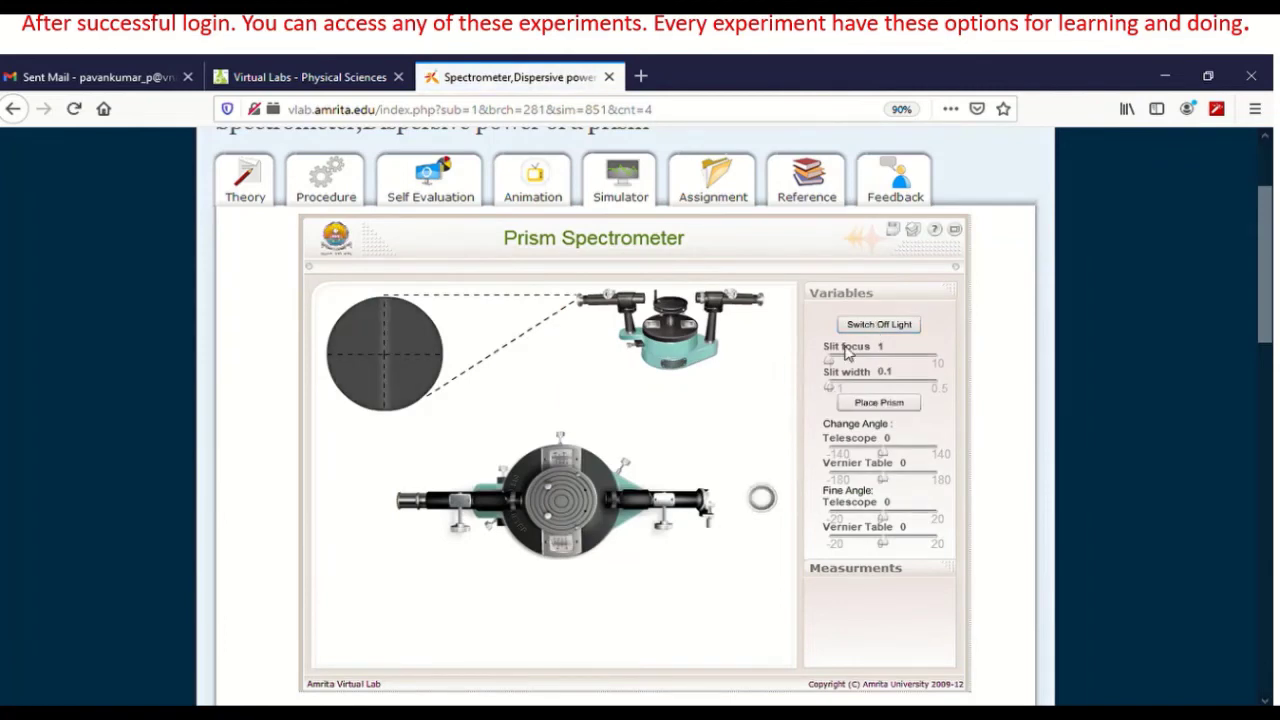
{"action": "left_click_drag", "start_coordinate": [829, 364], "coordinate": [870, 400]}
{"action": "left_click", "coordinate": [877, 402]}
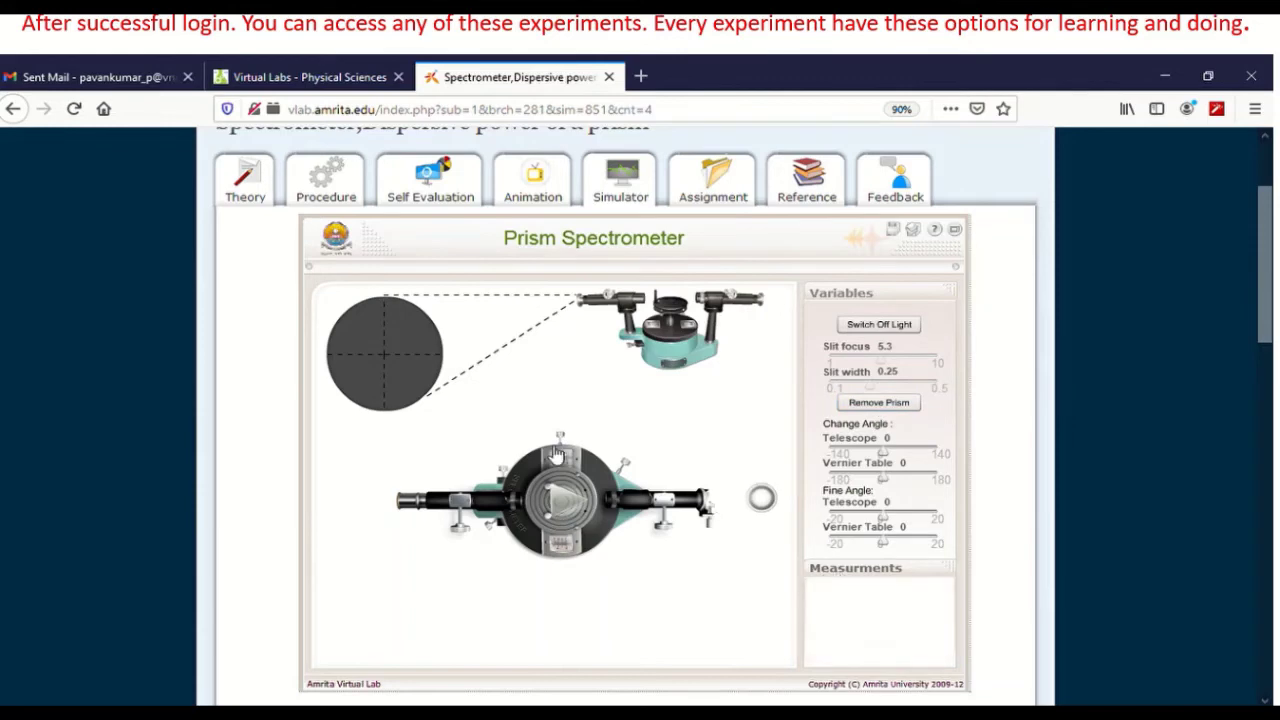
{"action": "mouse_move", "coordinate": [563, 474]}
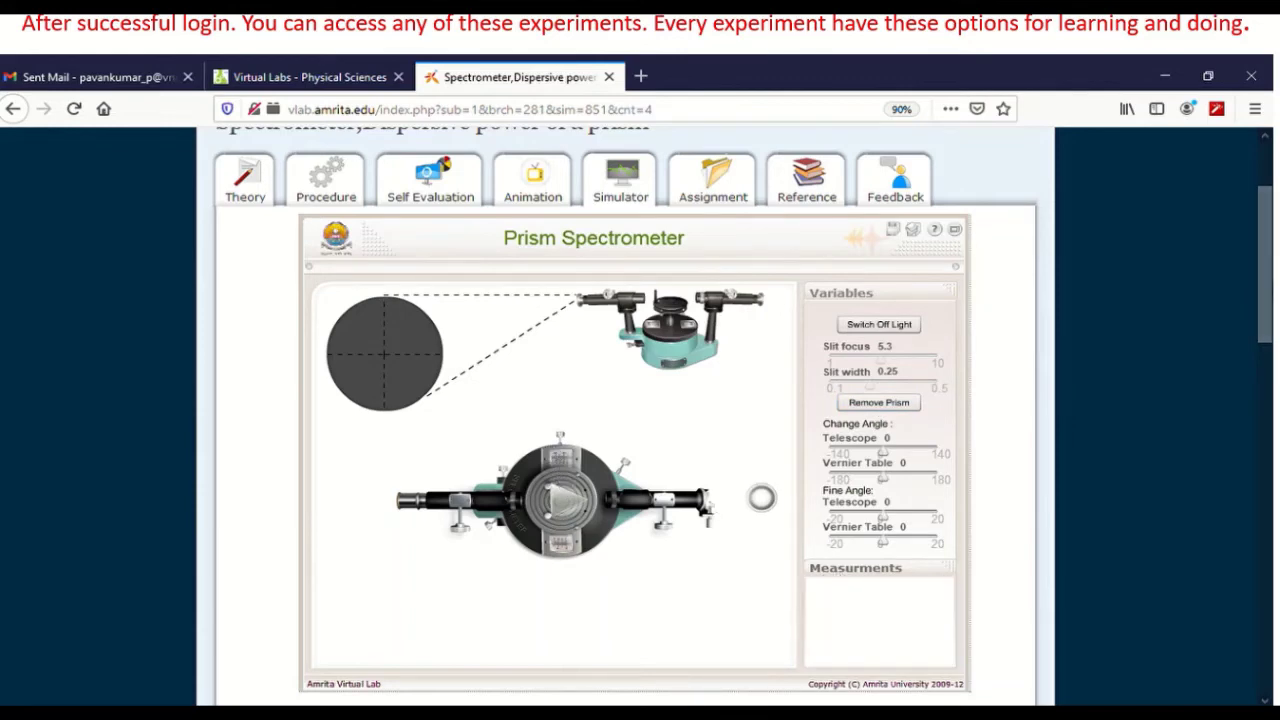
{"action": "left_click_drag", "start_coordinate": [1265, 289], "coordinate": [1265, 303]}
{"action": "mouse_move", "coordinate": [566, 418]}
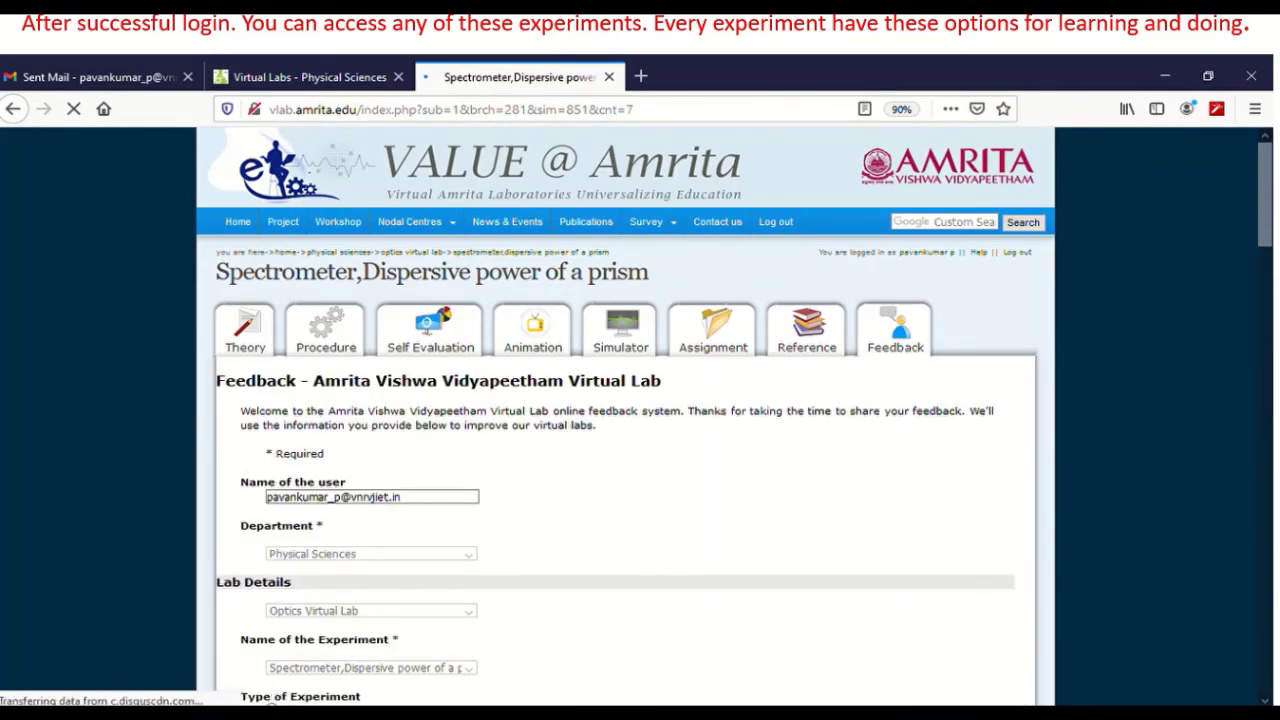
Step: Visit the Theory page, then return to the prism spectrometer simulator
{"action": "left_click_drag", "start_coordinate": [1266, 232], "coordinate": [1182, 195]}
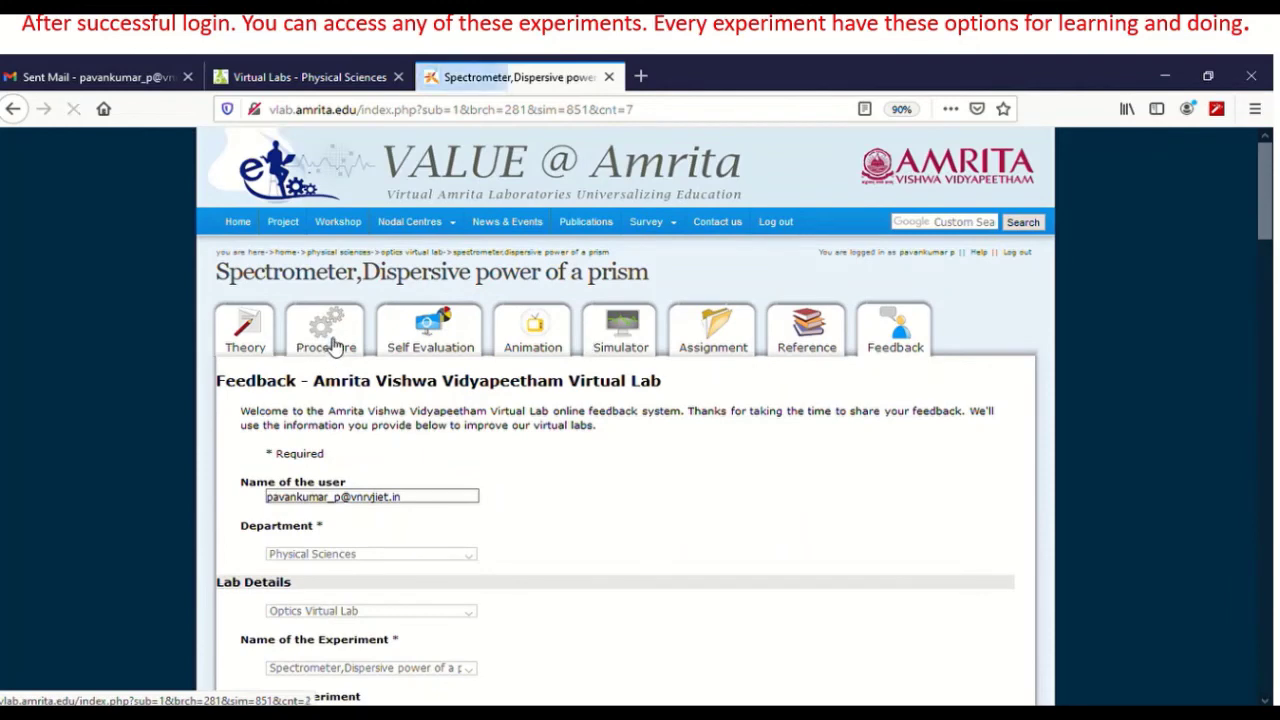
{"action": "left_click", "coordinate": [260, 348]}
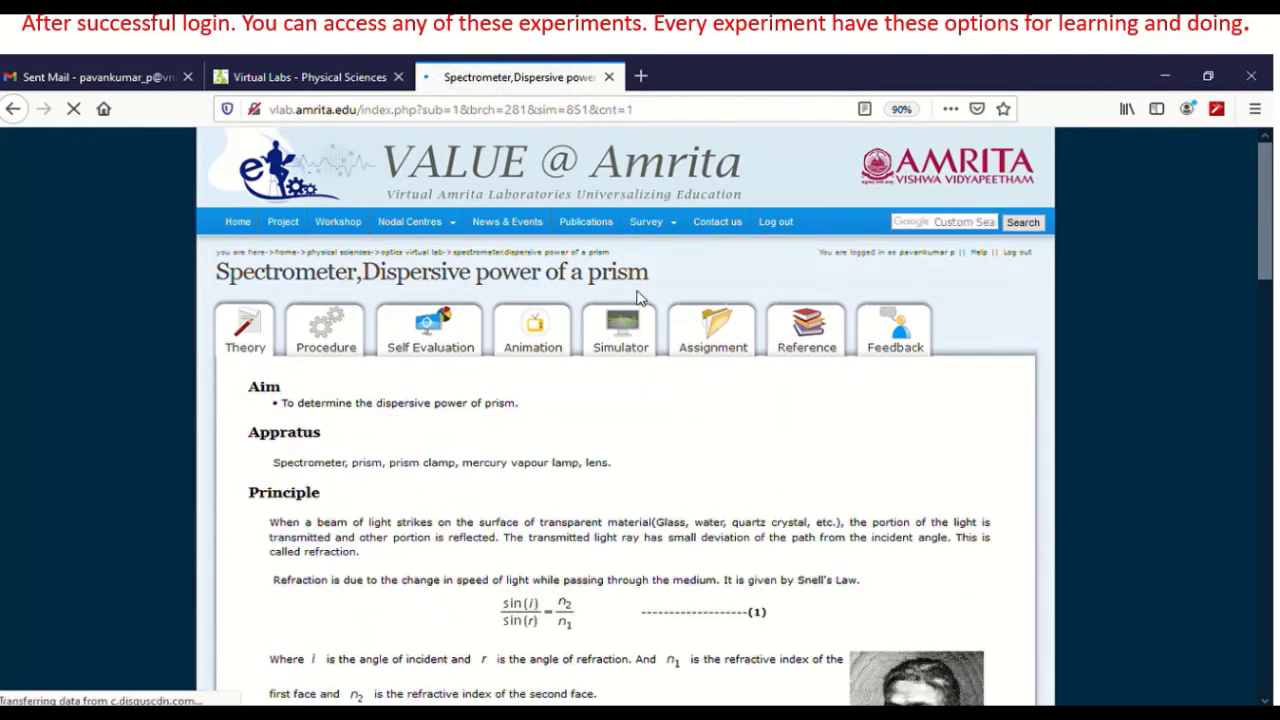
{"action": "left_click", "coordinate": [625, 328]}
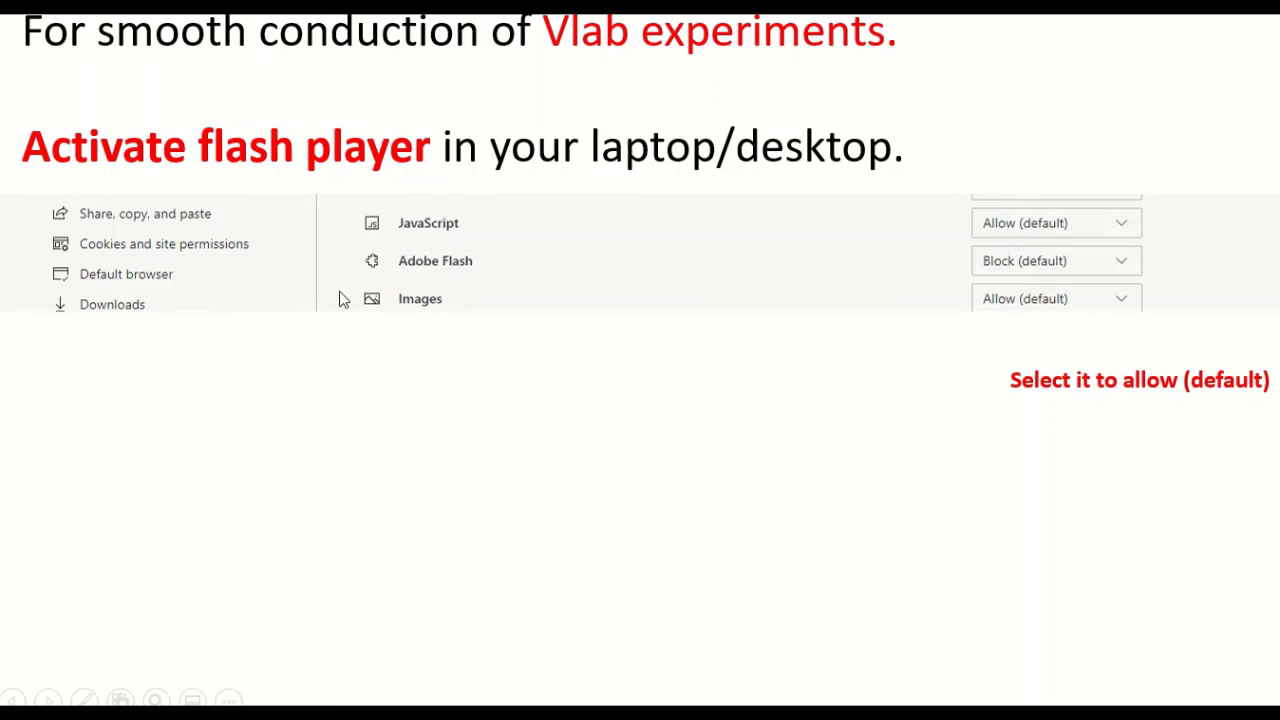
Step: Outline the Adobe Flash row, view the Thanks slide, then return to the Flash-activation slide
{"action": "left_click", "coordinate": [458, 282]}
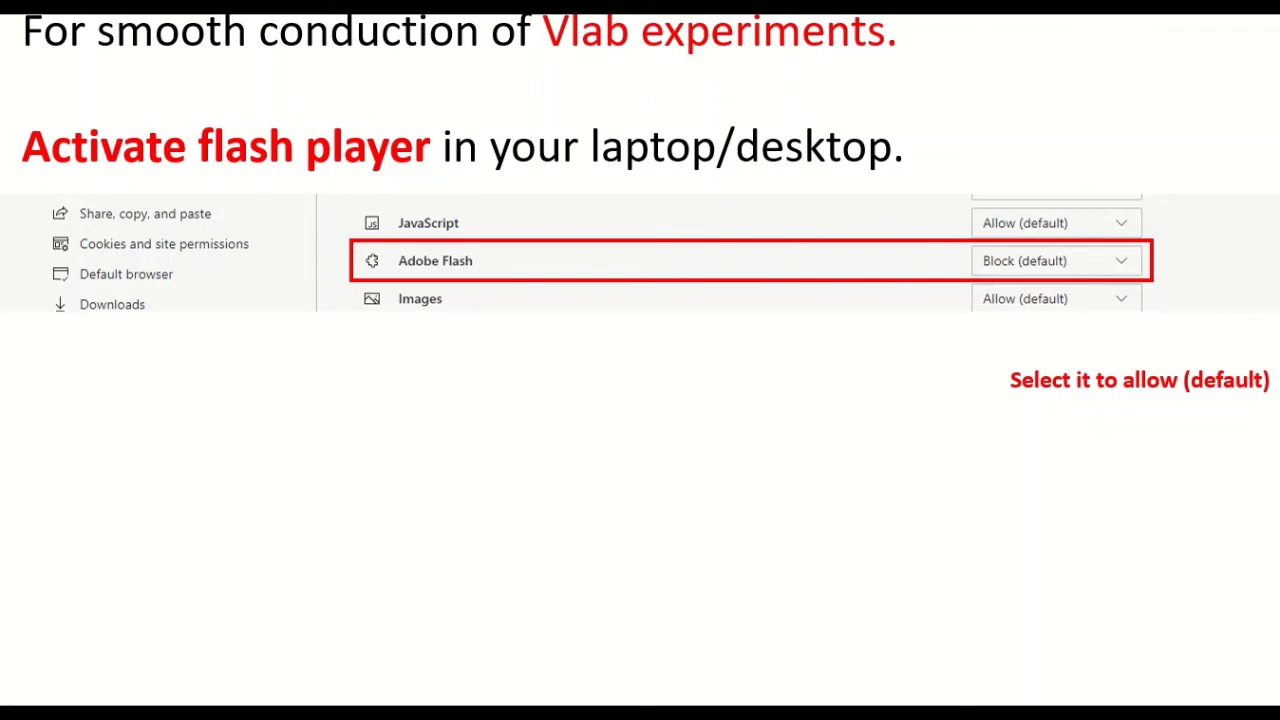
{"action": "key", "text": "Right"}
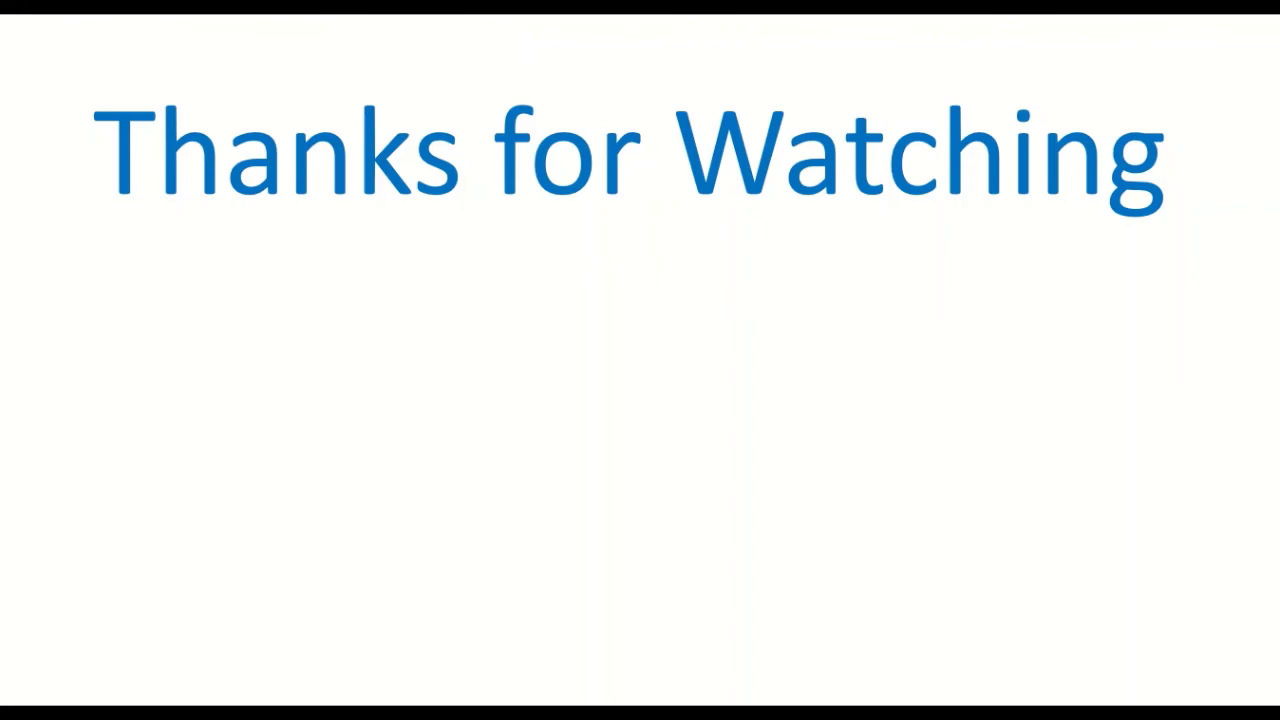
{"action": "key", "text": "Left"}
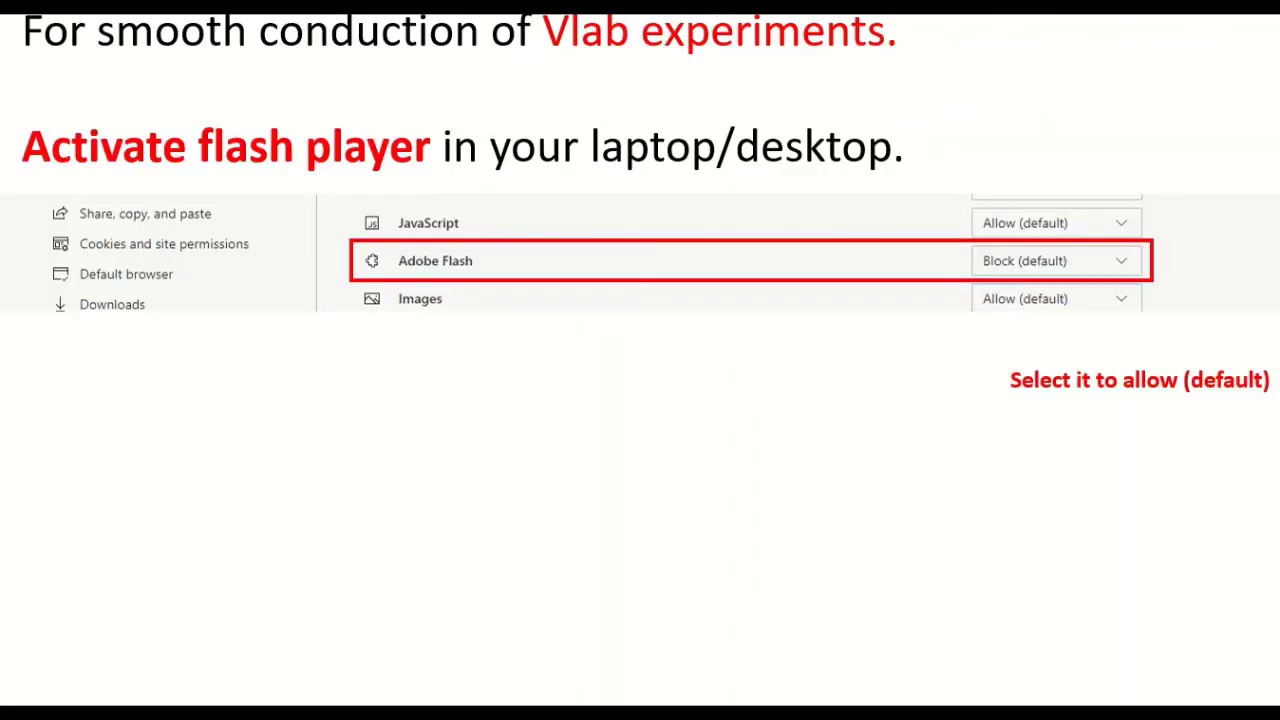